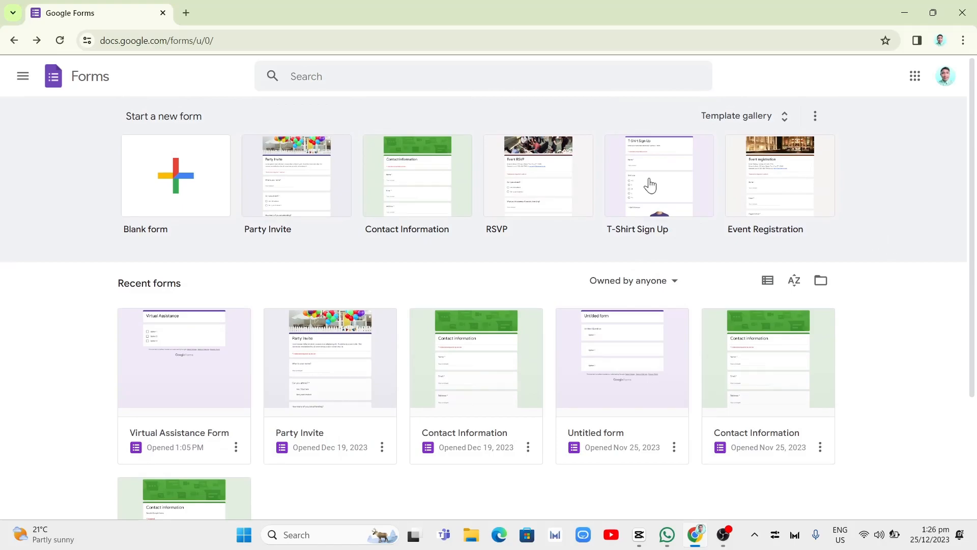
- Open the recent Virtual Assistance Form and title its question "Services (per hour)"
click(178, 357)
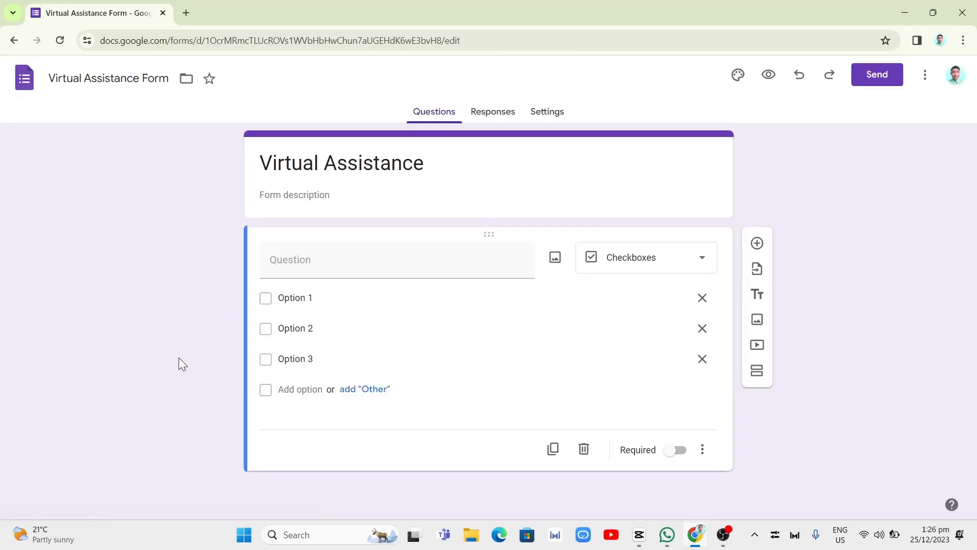
click(270, 260)
text(Services )
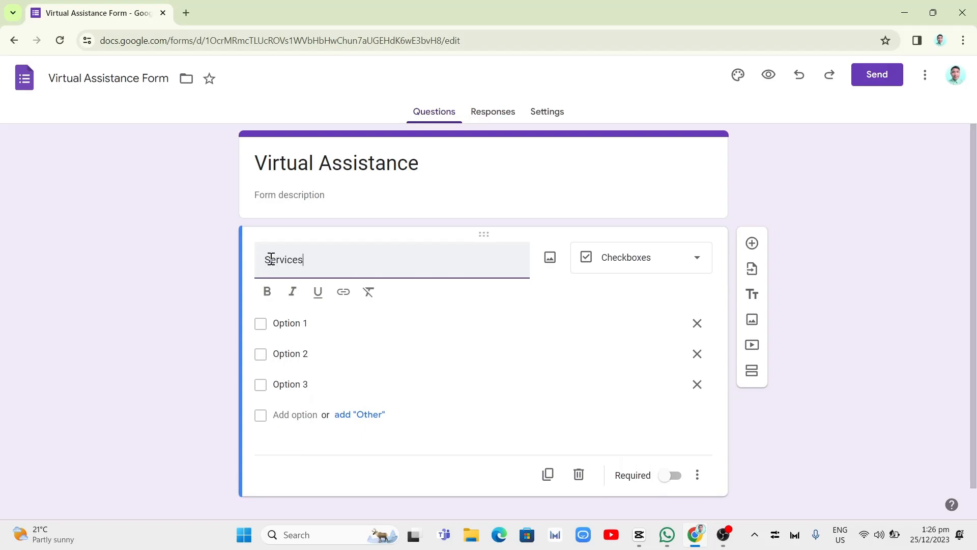
text((per hour))
- Rename the first two answer options as "$6 - Email Marketing" and "$5 - Graphic Design"
click(301, 321)
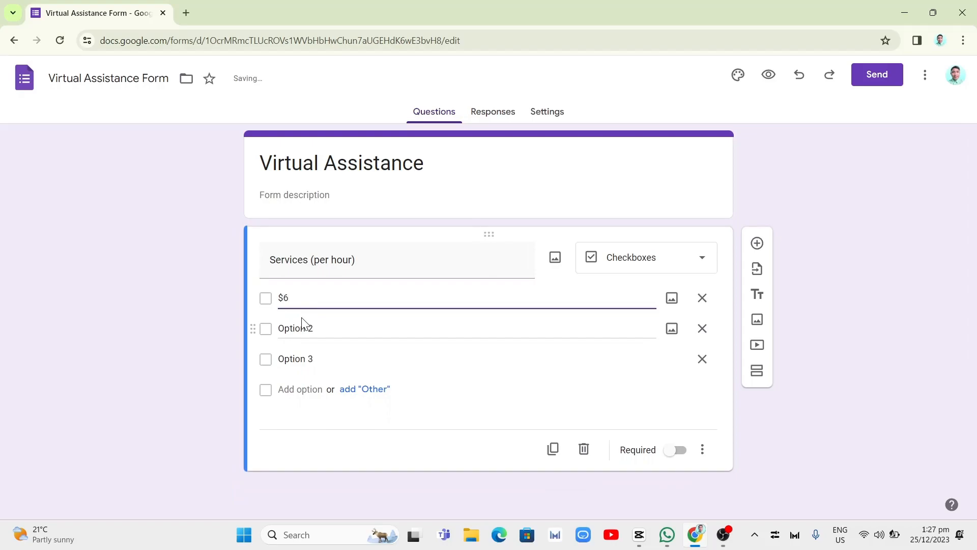
text($6 - Email Marketing)
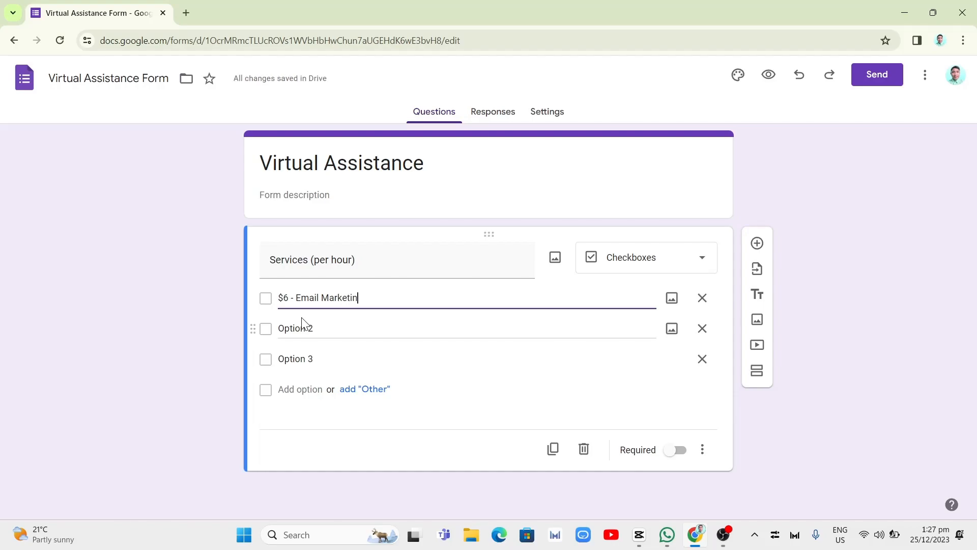
click(305, 330)
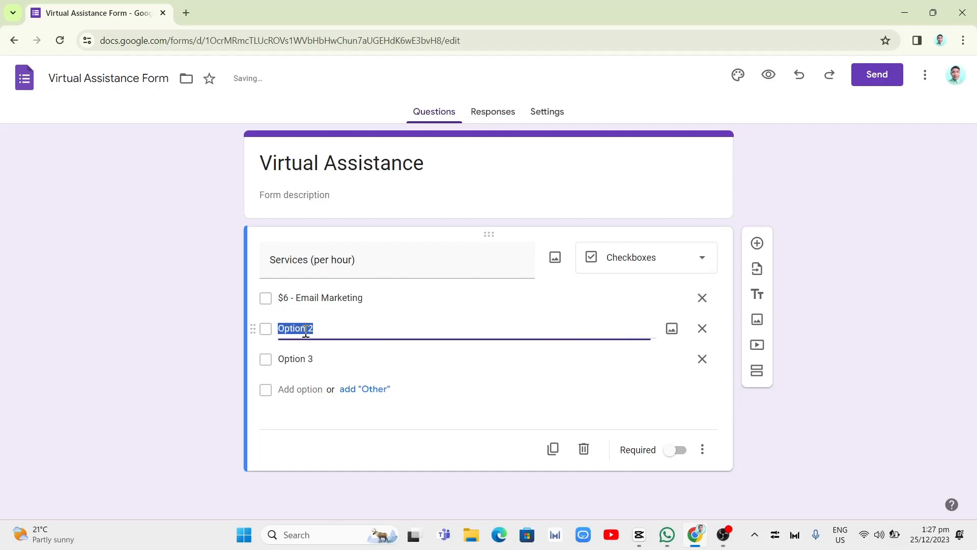
text($)
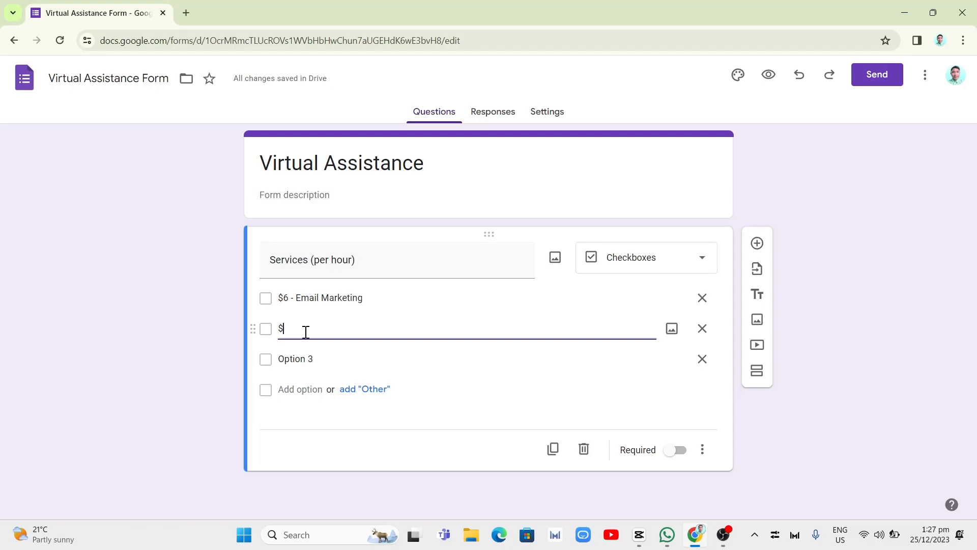
text(5 - Graphic Design)
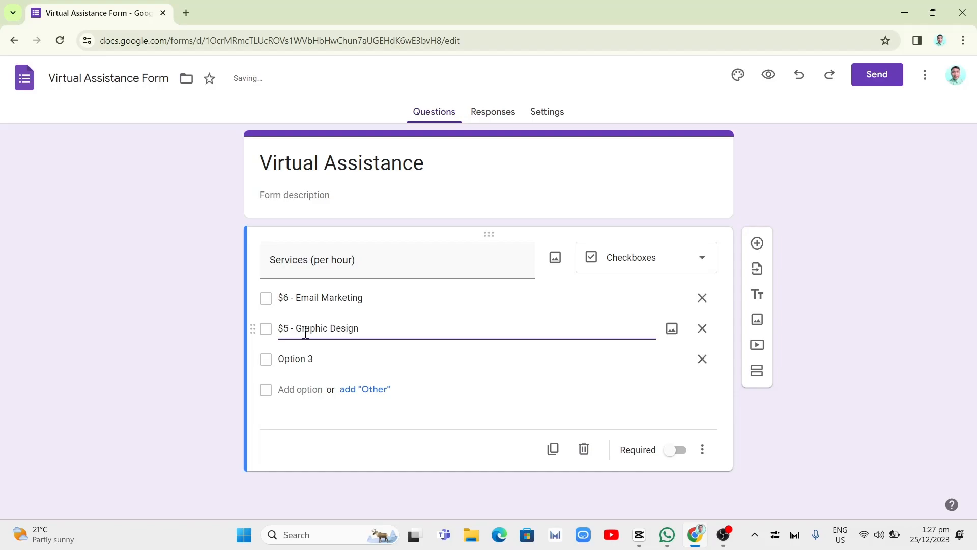
- Rename the third answer option as "$4 - Data Entry" and change the question type to Multiple choice
click(315, 359)
text($)
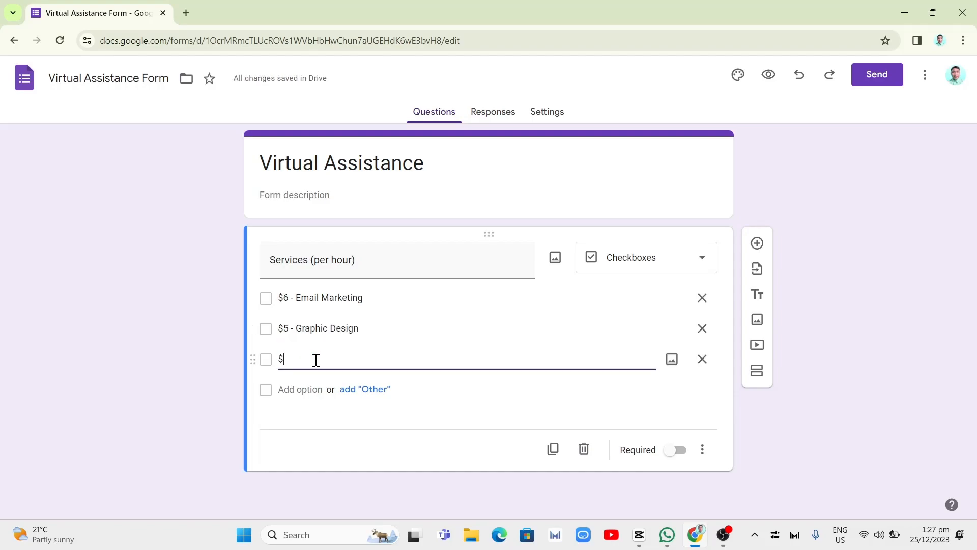
text(4 - Data)
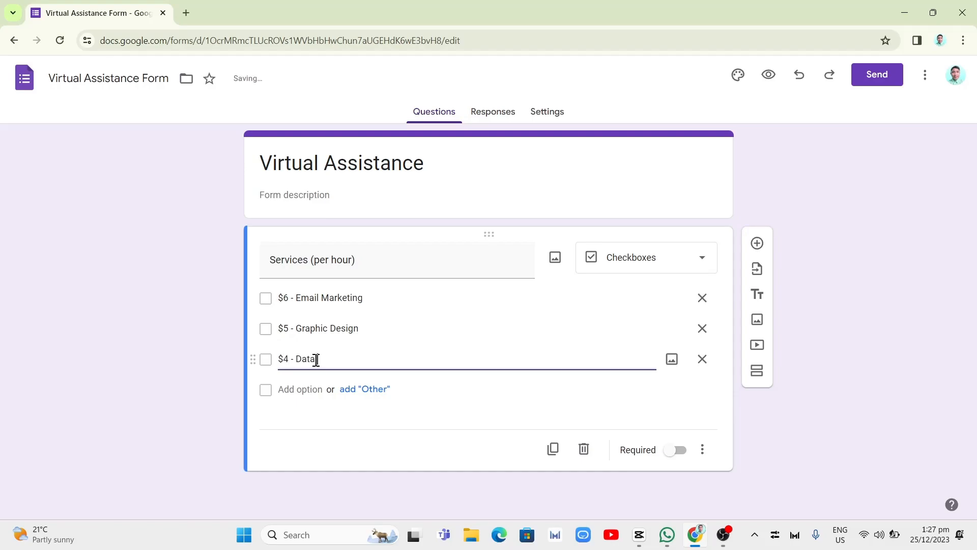
text( Entry)
click(411, 401)
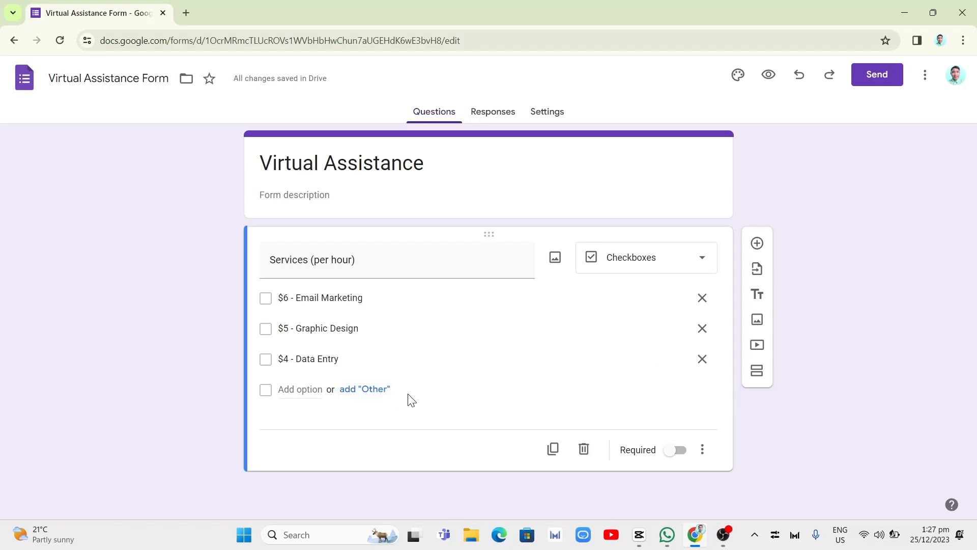
click(649, 258)
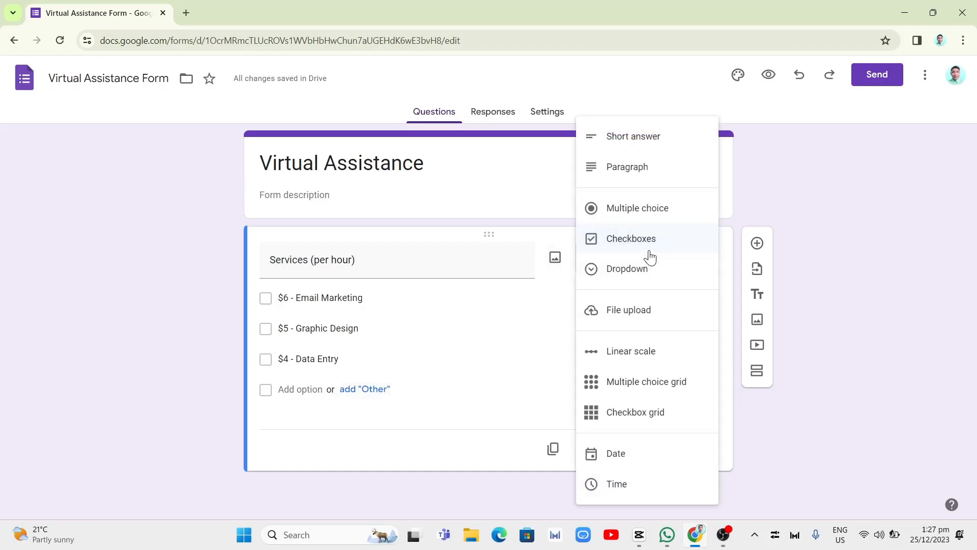
click(636, 210)
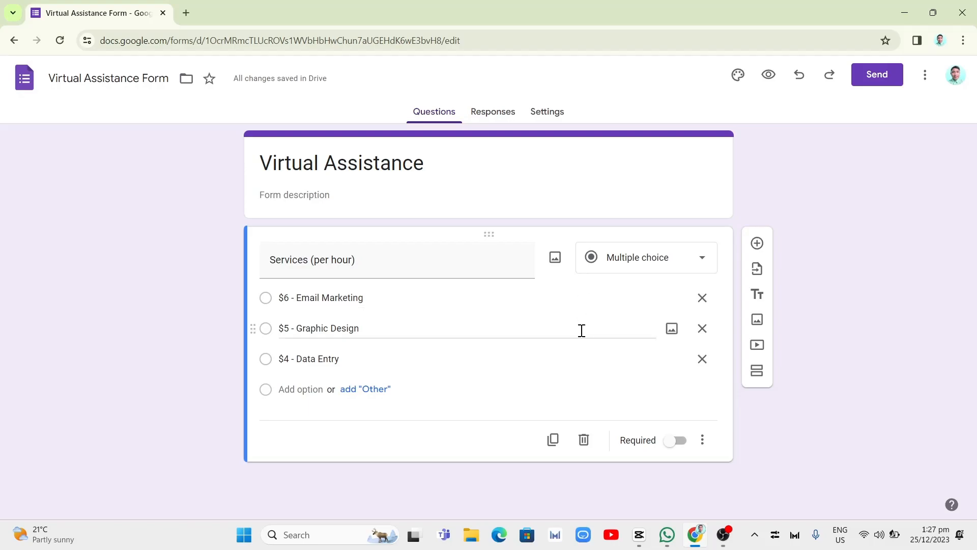
- Search the Google Workspace Marketplace add-ons for Payable Forms and open its listing
click(925, 77)
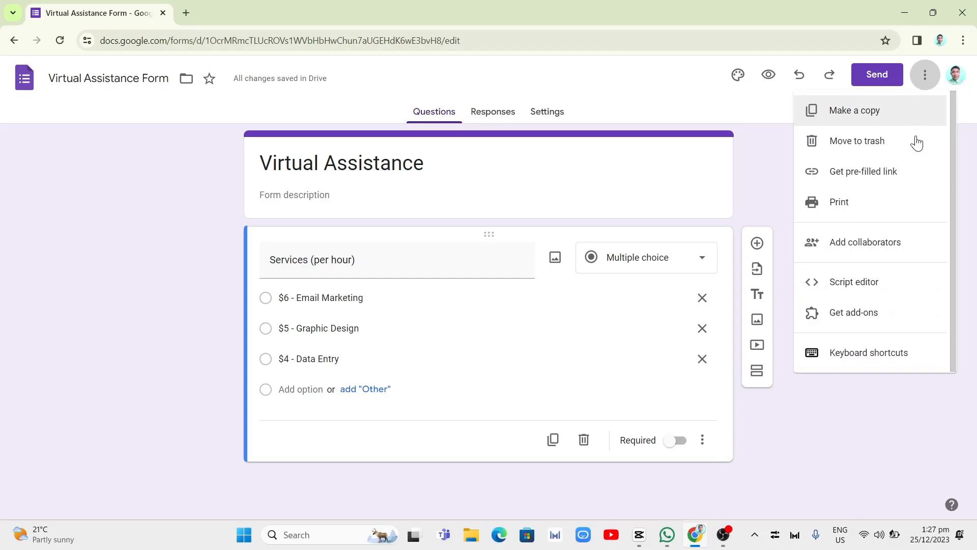
click(860, 315)
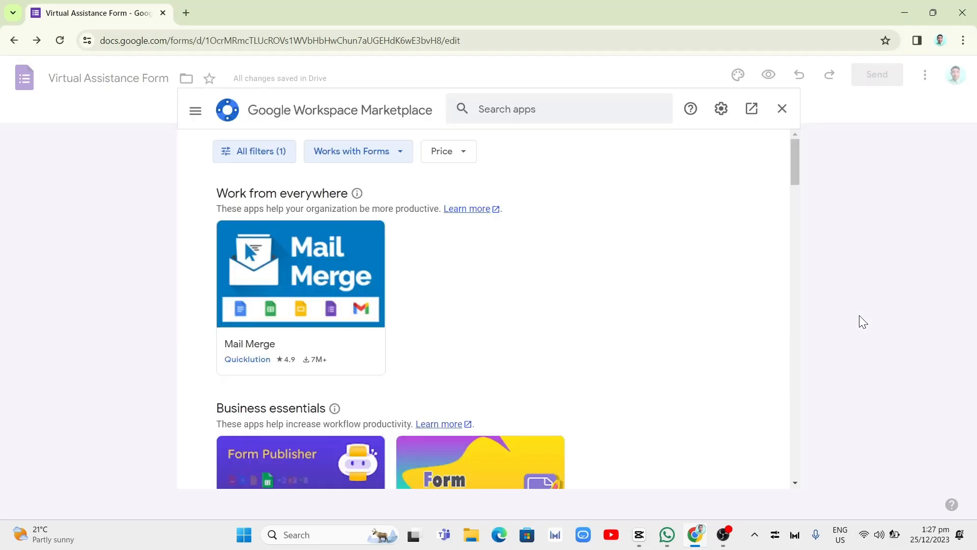
click(542, 116)
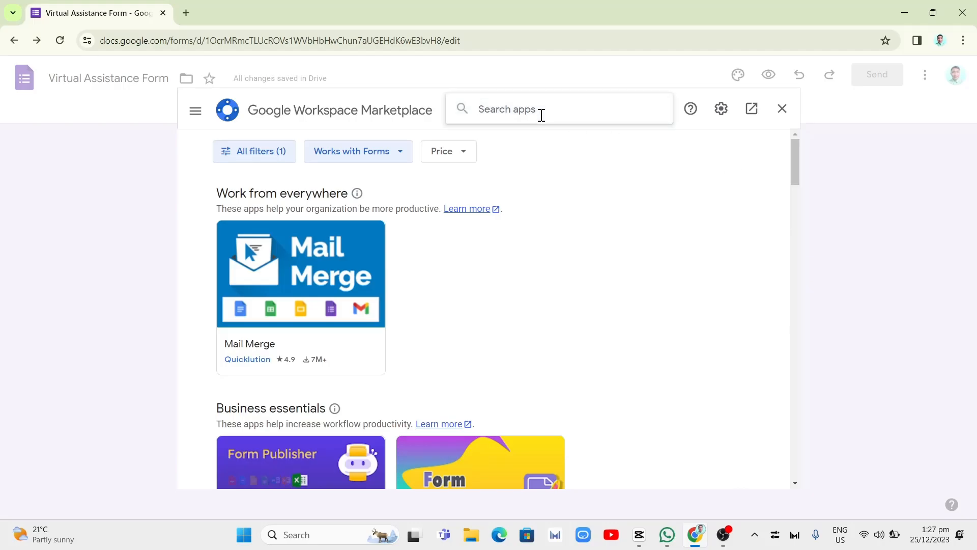
text(payable form)
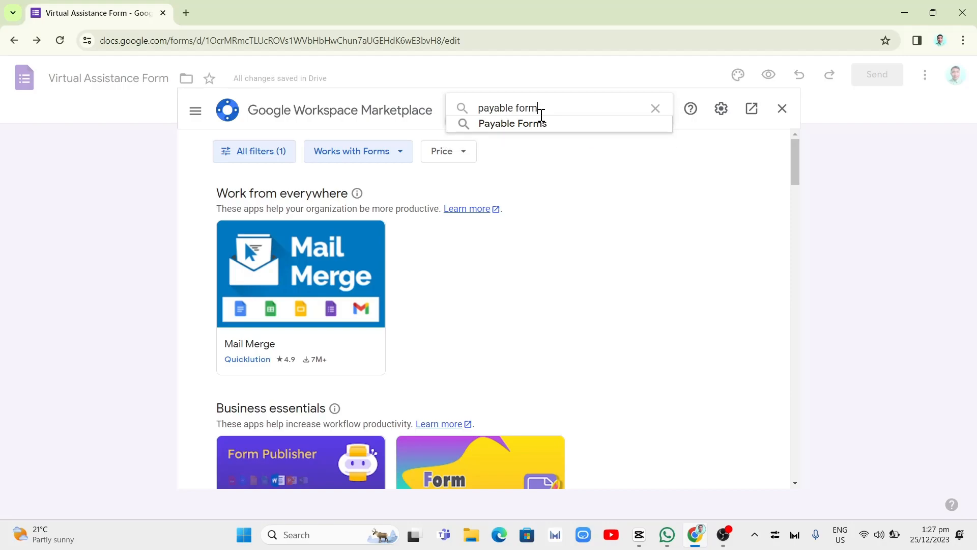
click(540, 122)
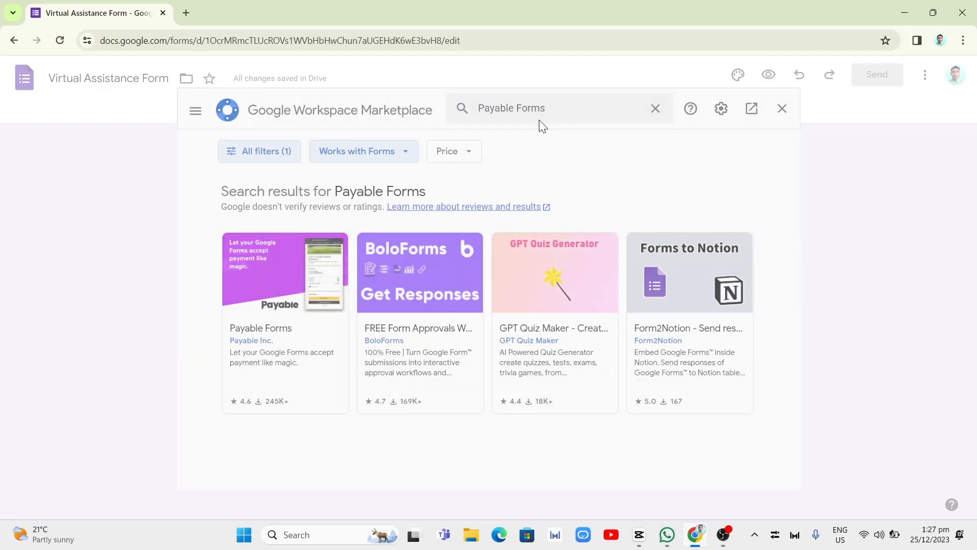
click(263, 342)
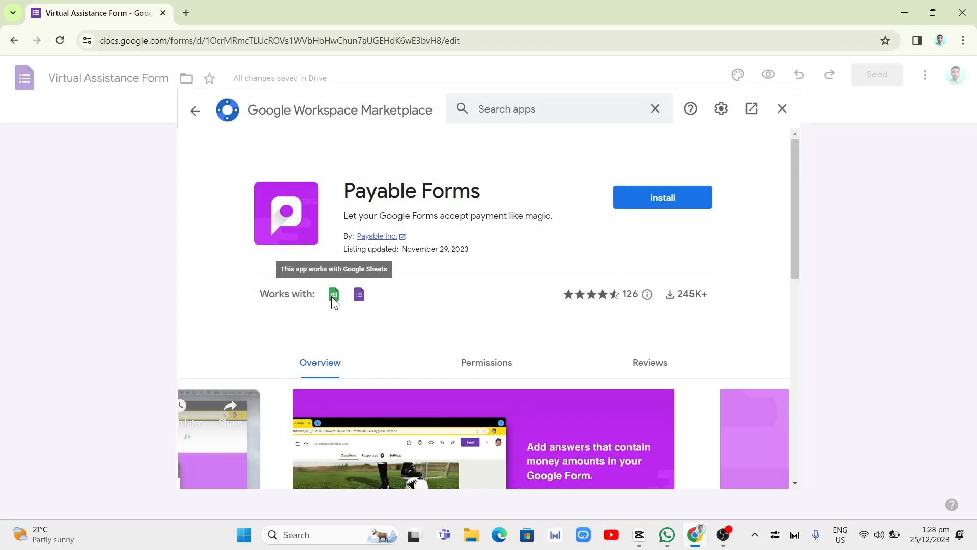
- Install the Payable Forms add-on with the listed Google account and allow the requested permissions
click(667, 202)
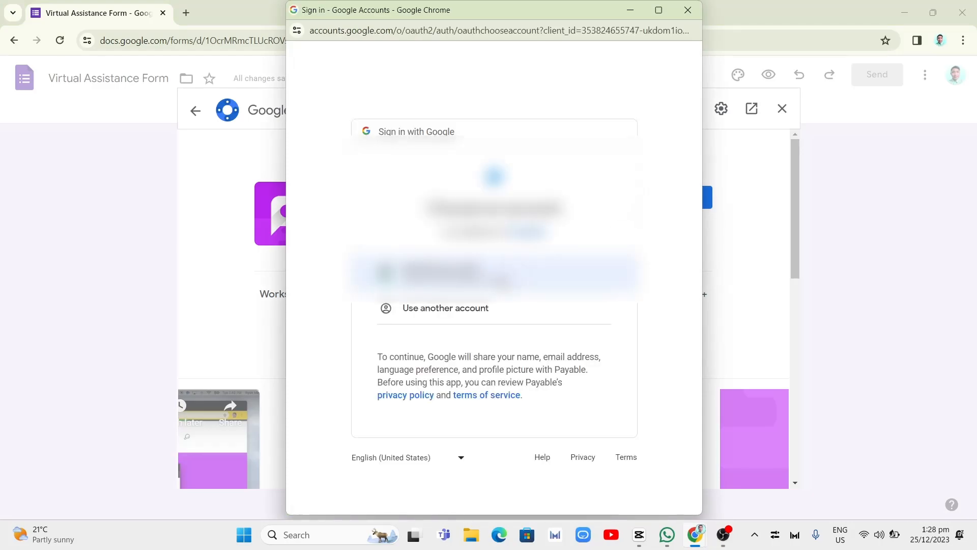
click(442, 275)
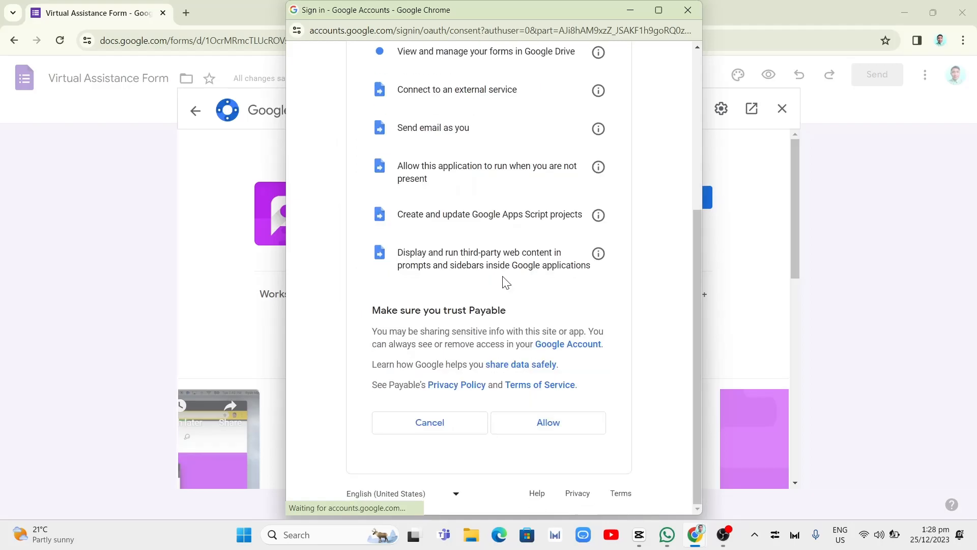
click(554, 430)
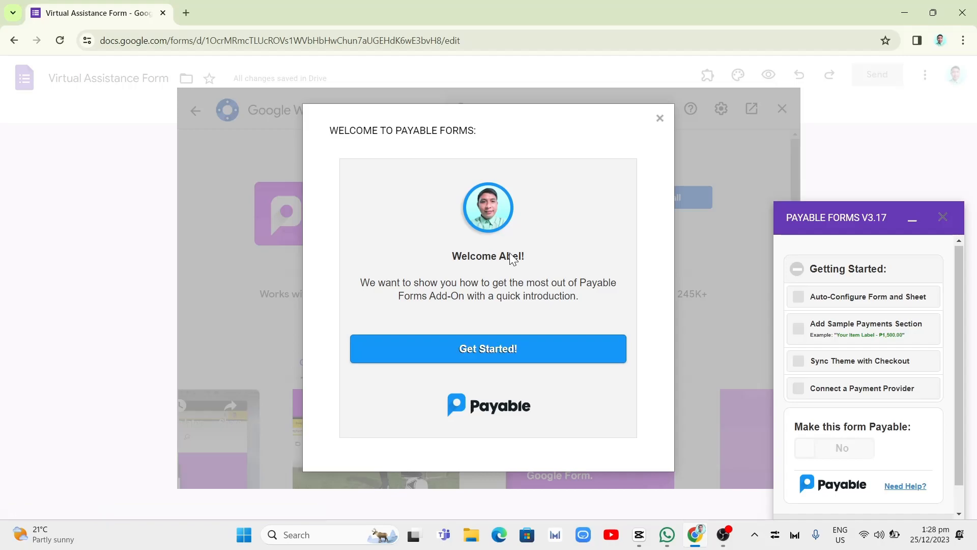
- Start the Payable Forms introduction and accept the user settings with home country United States (US) and currency US Dollars (USD)
click(512, 350)
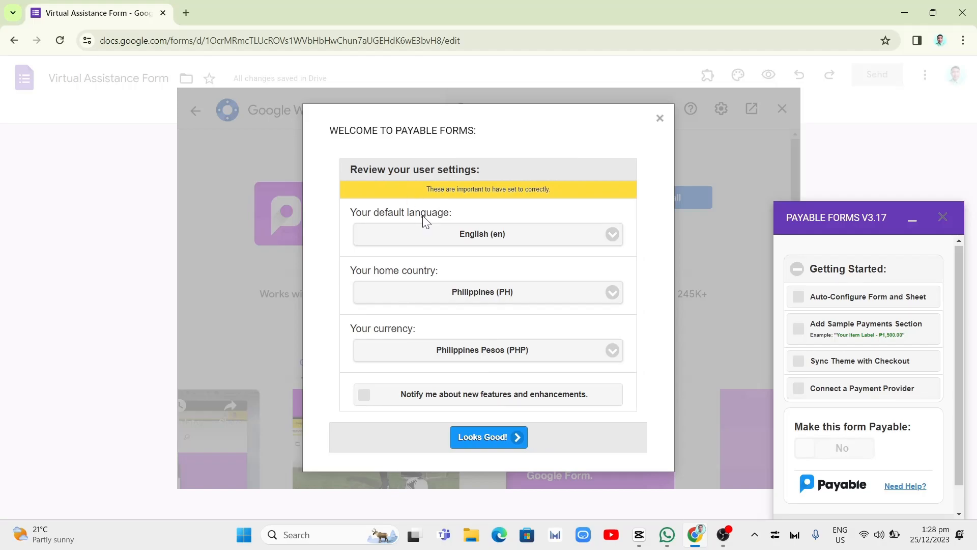
click(480, 292)
scroll(438, 458, down, 15)
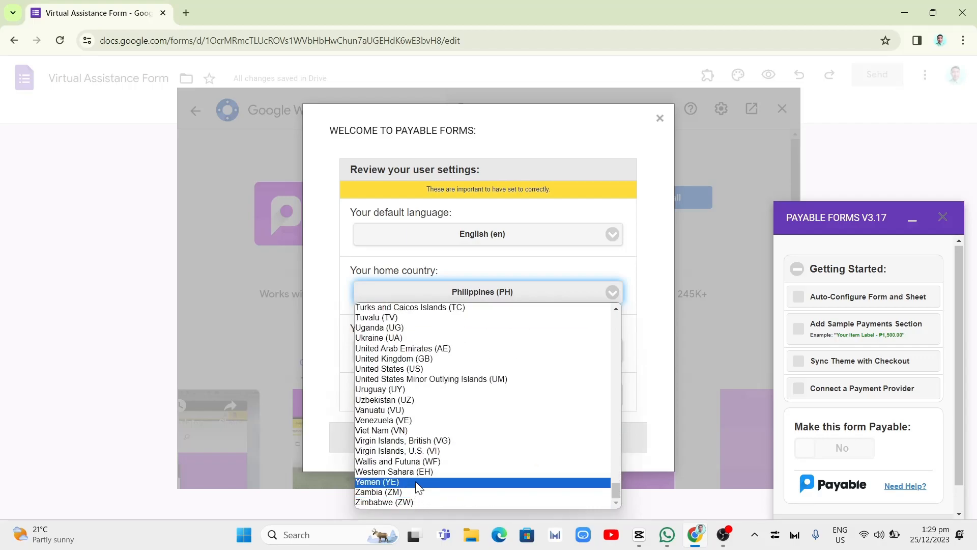
click(428, 369)
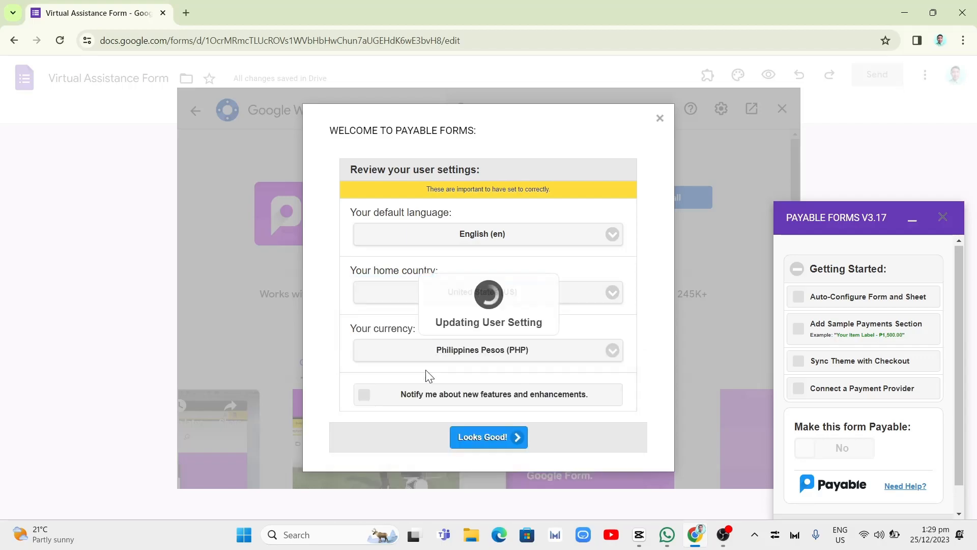
click(566, 362)
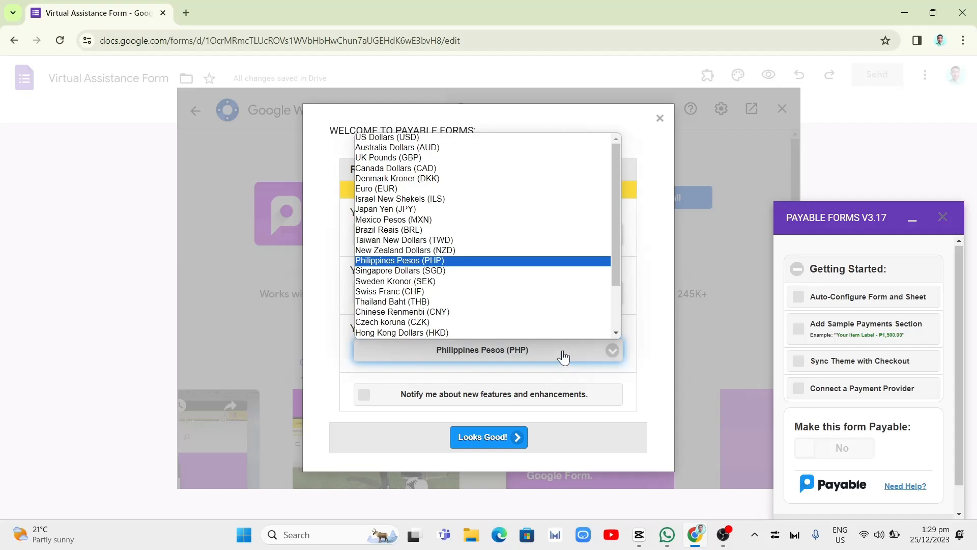
key(u)
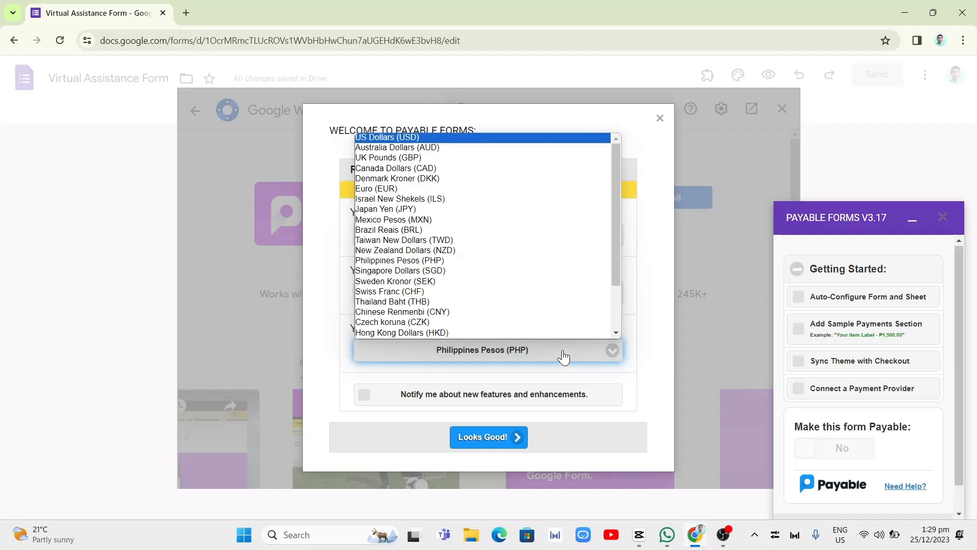
click(499, 137)
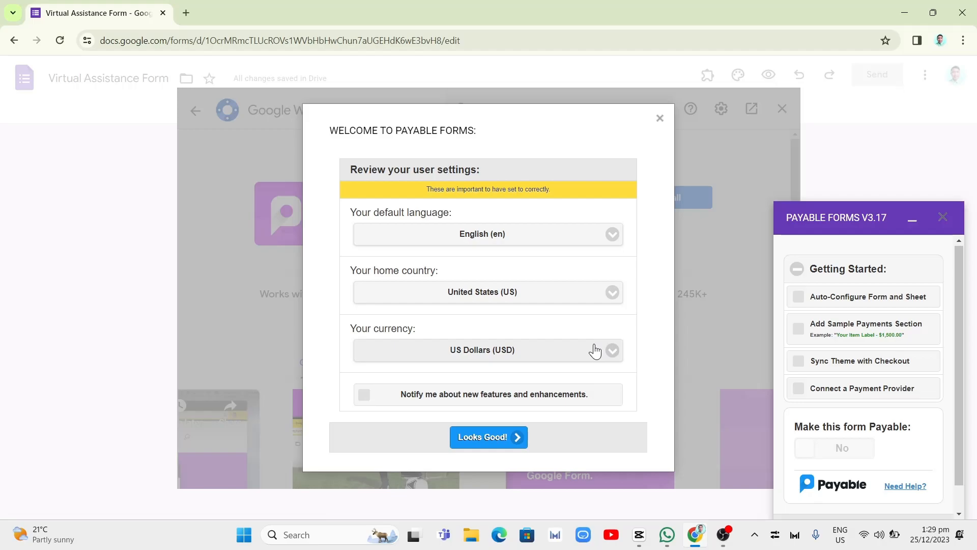
click(491, 437)
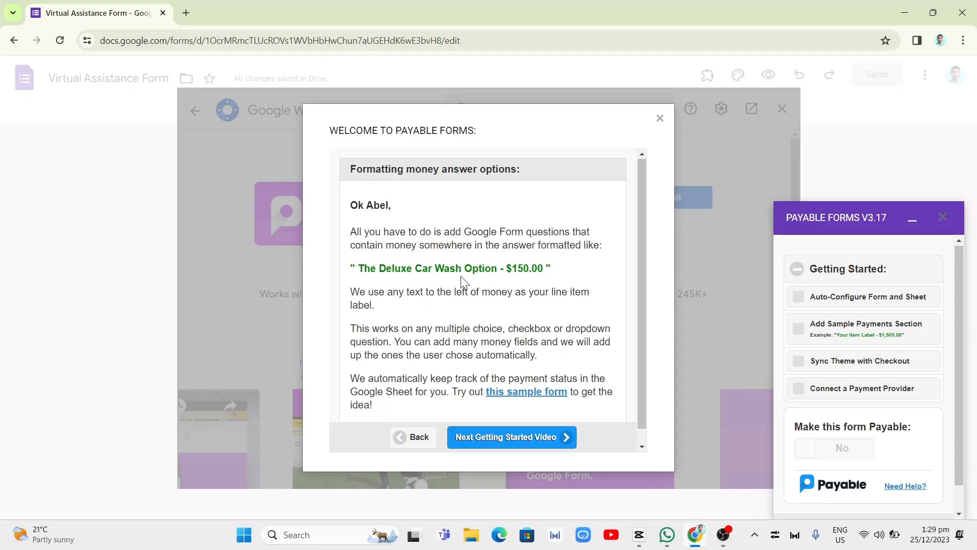
- Examine the money answer formatting example, then open the sample form, choose Kids Program (3-13 years old) and try to submit it
drag(509, 268, 543, 271)
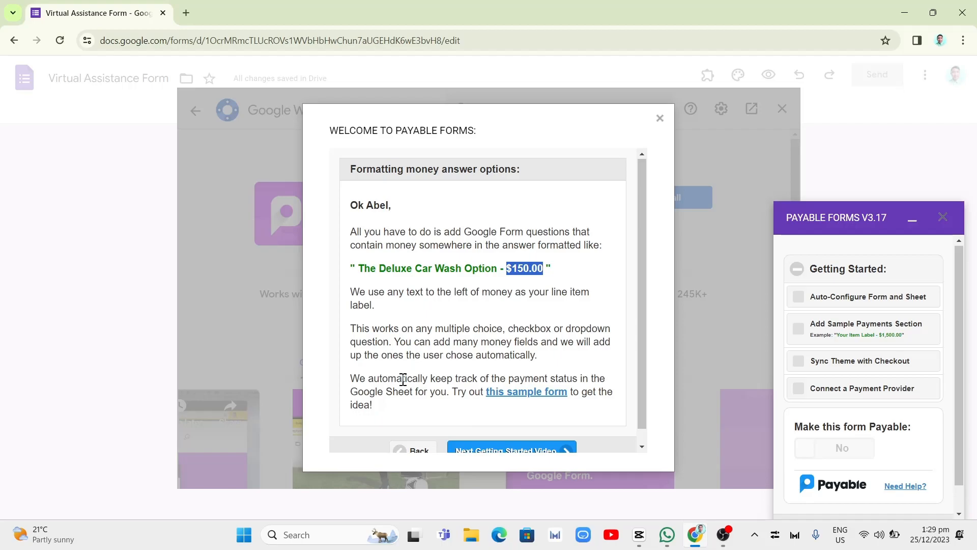
click(534, 393)
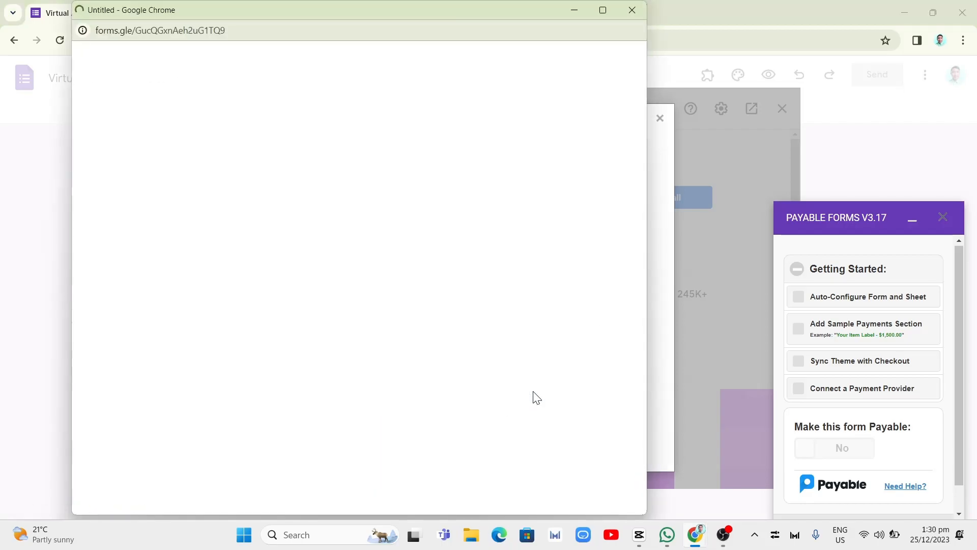
scroll(369, 320, down, 7)
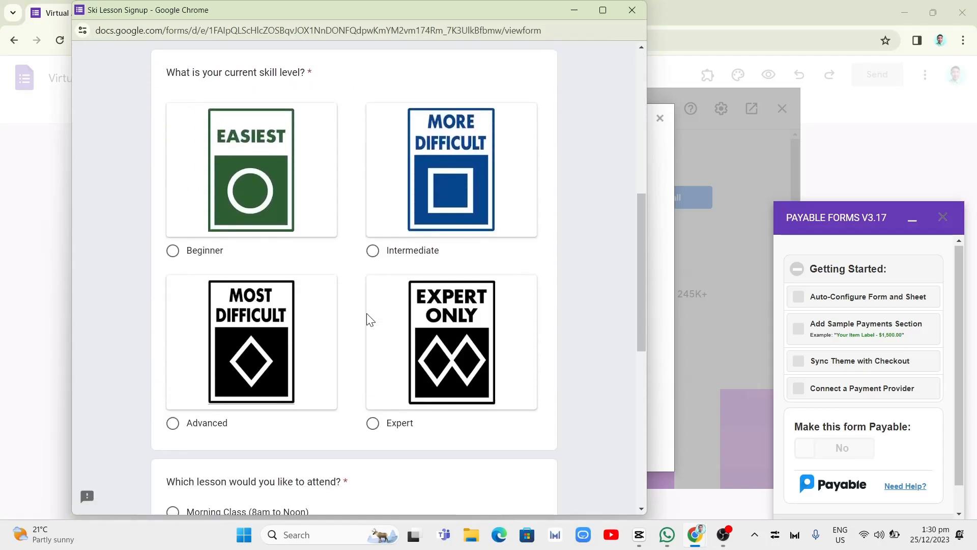
scroll(356, 325, down, 6)
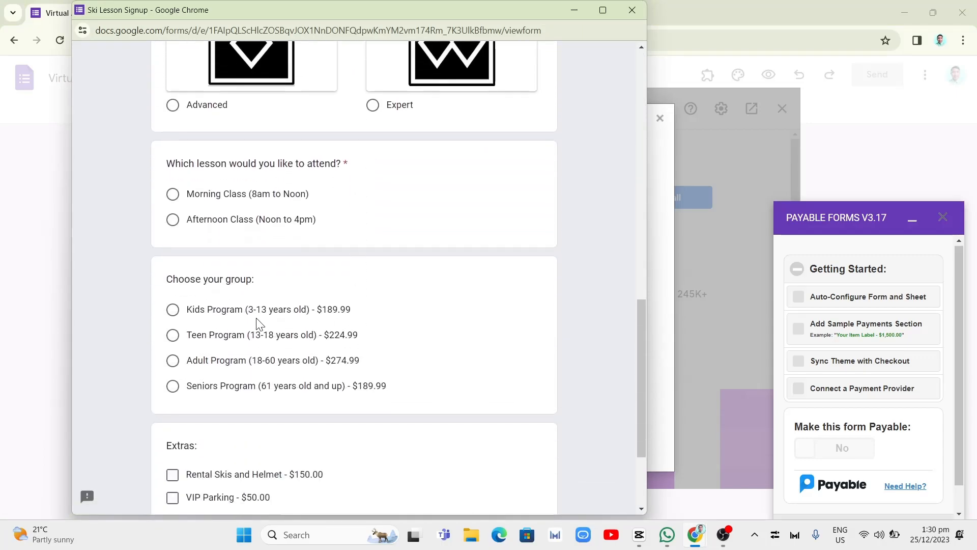
drag(190, 314, 358, 320)
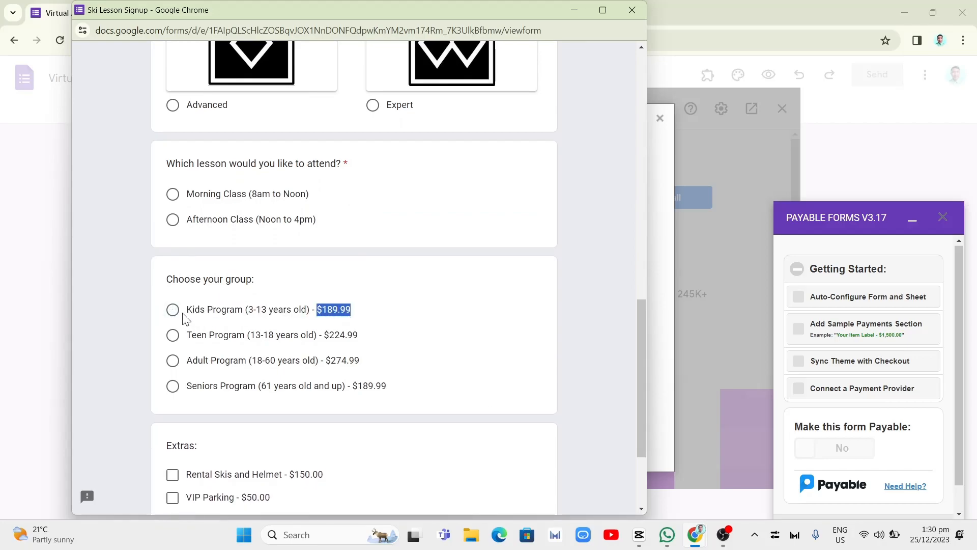
scroll(393, 402, down, 3)
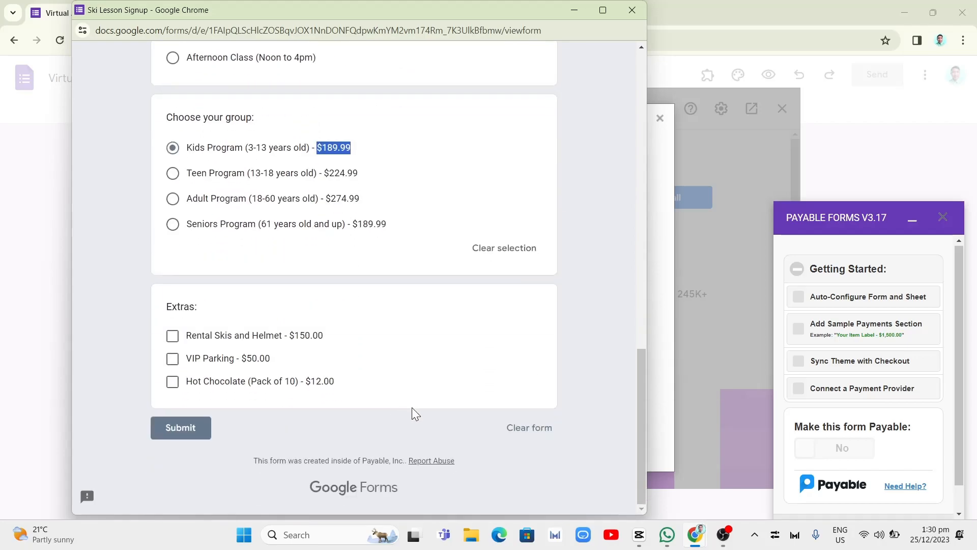
click(168, 433)
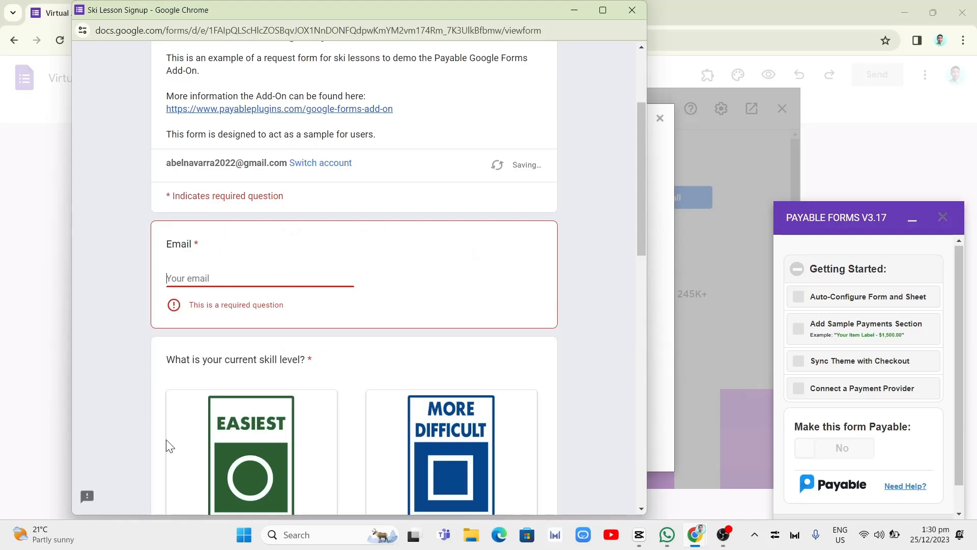
- Fill in the sample form's email with the suggested address, add the VIP Parking extra and try to submit it
click(237, 275)
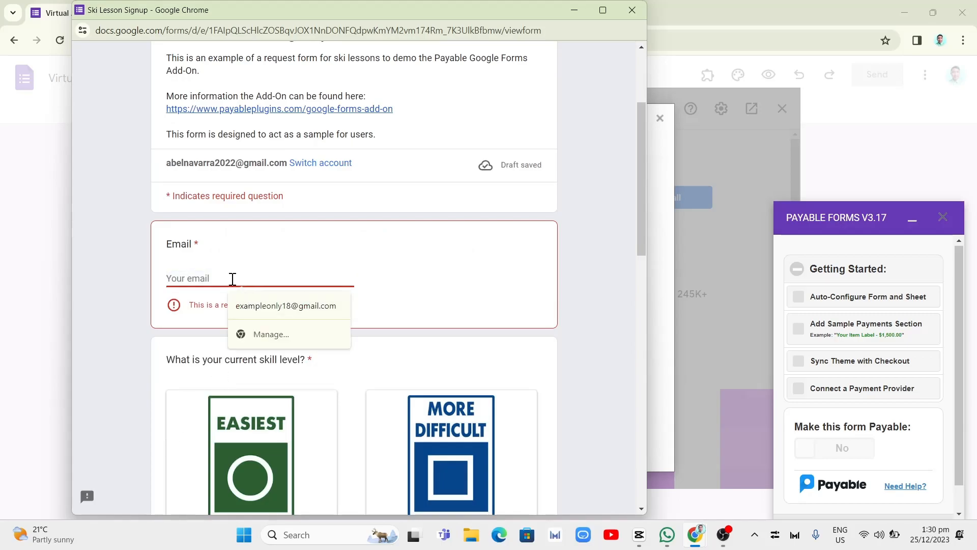
click(275, 306)
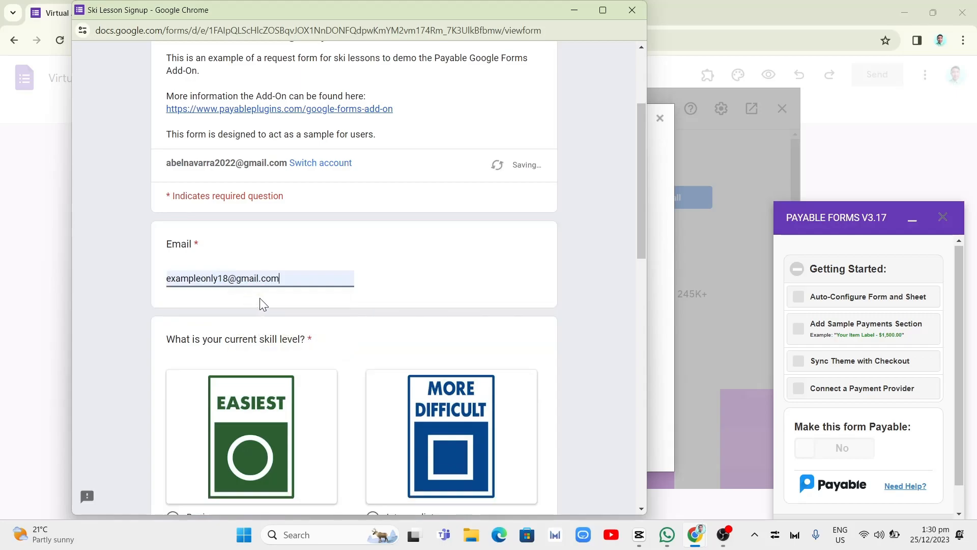
scroll(285, 361, down, 10)
scroll(279, 386, down, 3)
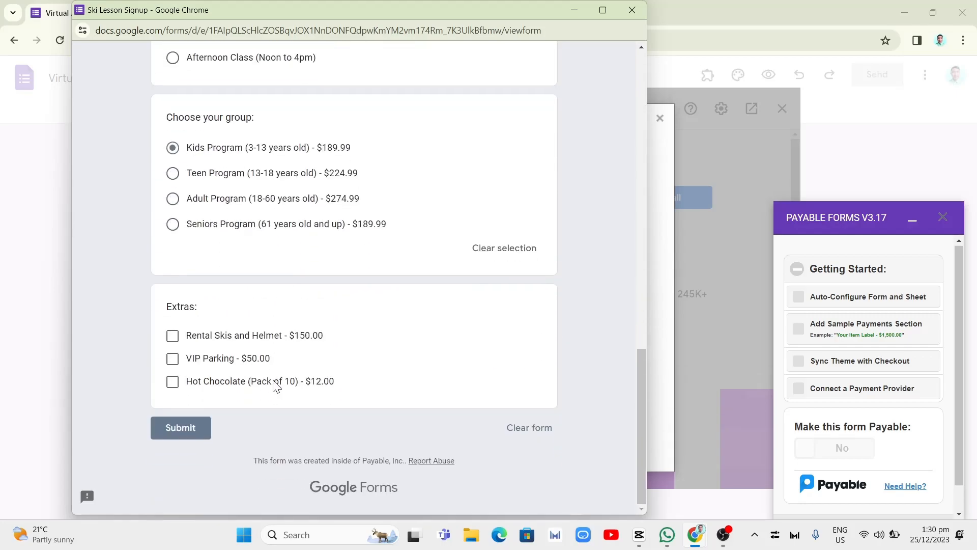
click(179, 365)
click(187, 432)
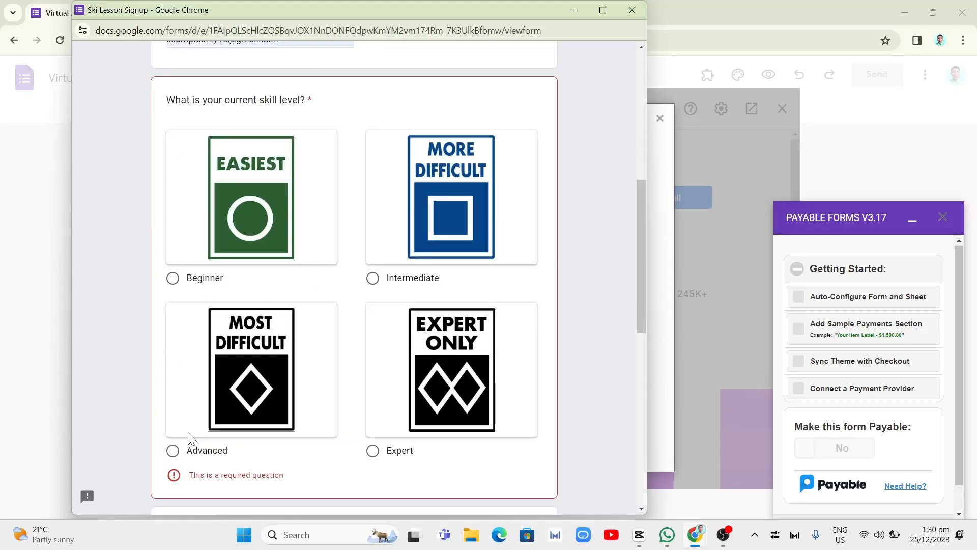
- Choose the Advanced skill level and a lesson class in the Ski Lesson Signup form, and submit it
scroll(265, 417, down, 3)
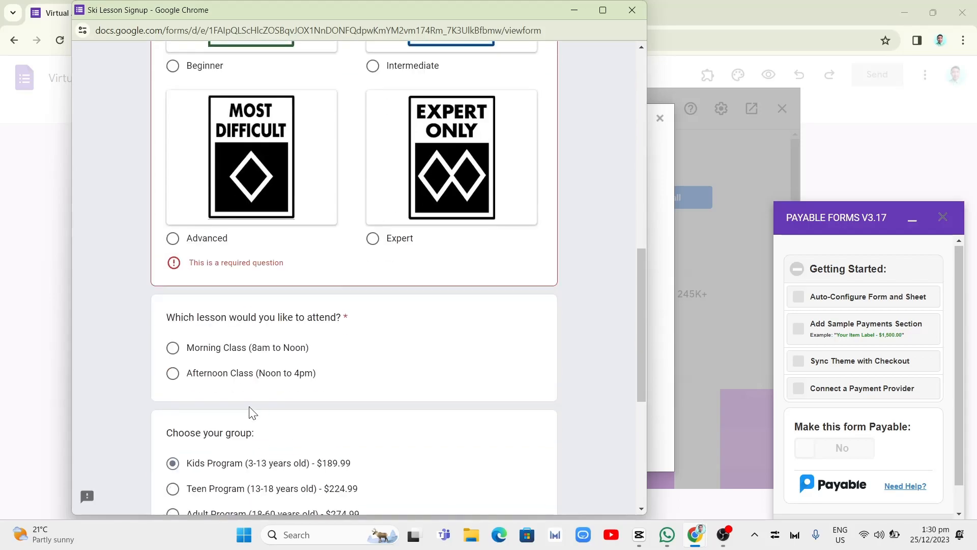
click(172, 238)
scroll(326, 423, up, 1)
click(172, 352)
scroll(412, 409, down, 6)
click(177, 434)
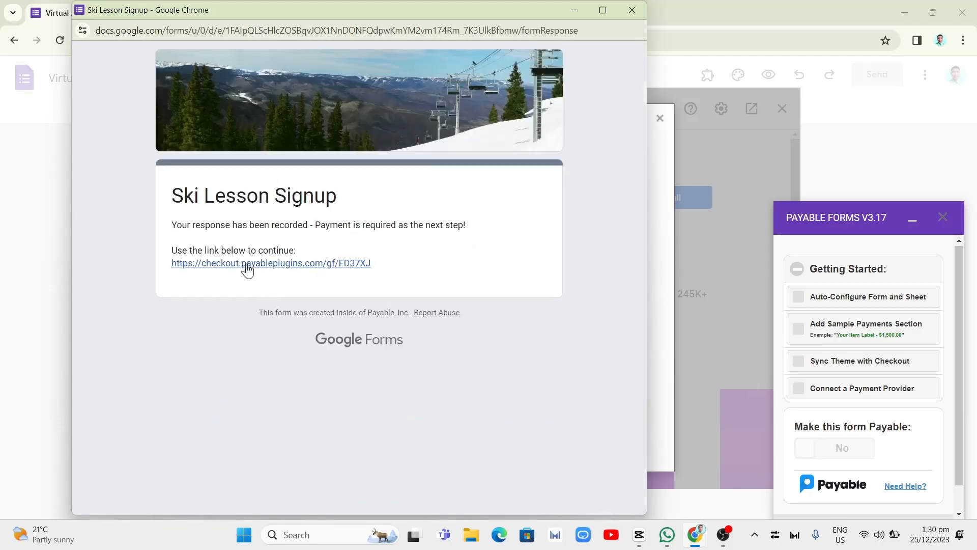
- Open the sample order's payment link, examine the order details and total on the checkout page, and close it
click(260, 268)
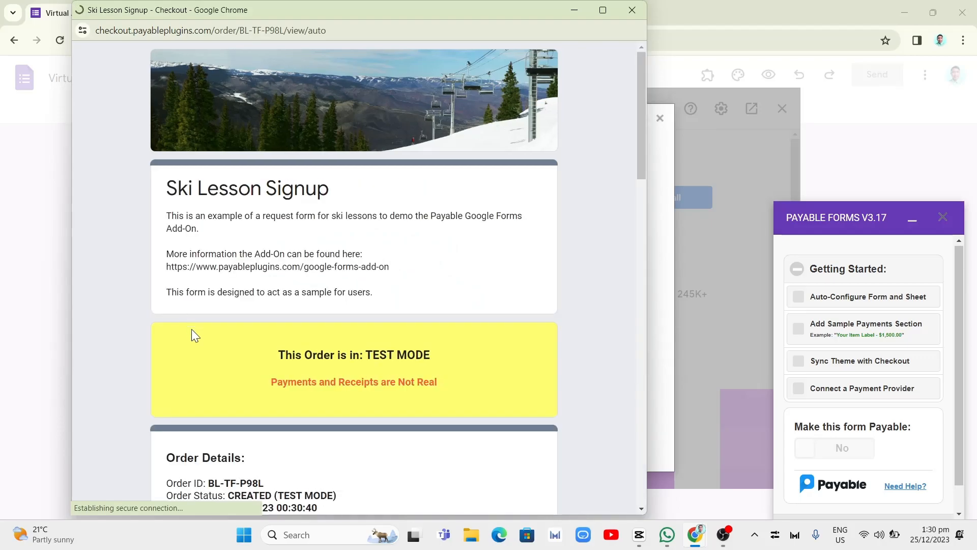
scroll(388, 351, down, 4)
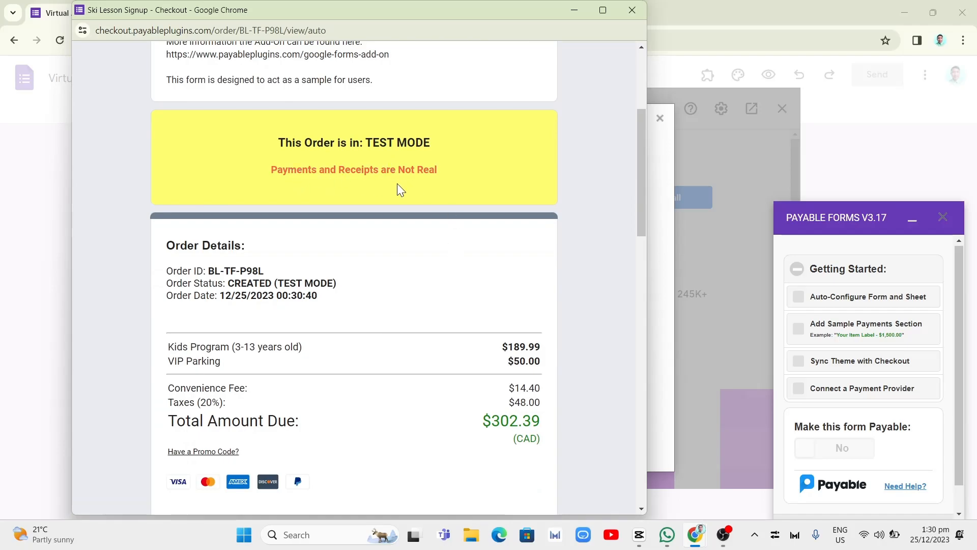
scroll(406, 351, down, 2)
drag(176, 139, 482, 312)
click(440, 206)
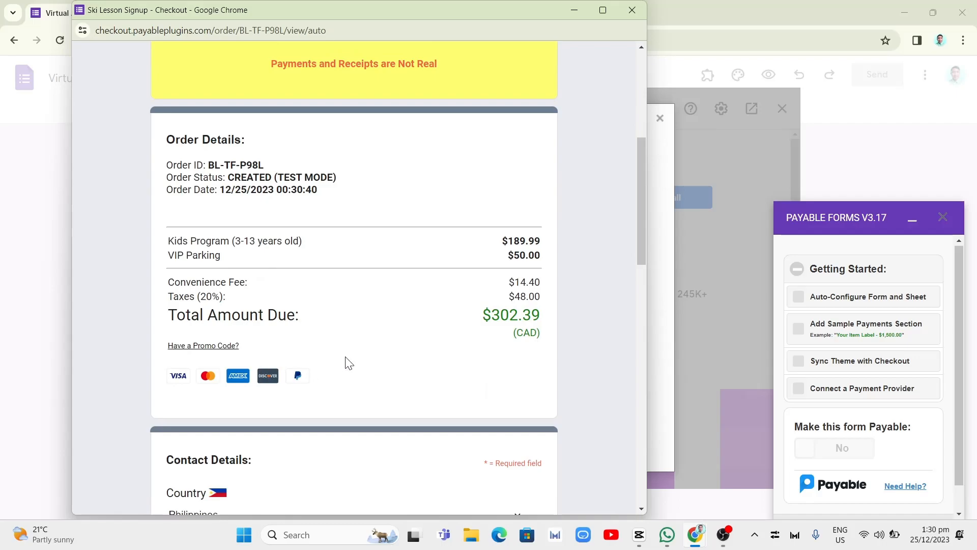
scroll(417, 438, down, 4)
scroll(508, 413, up, 10)
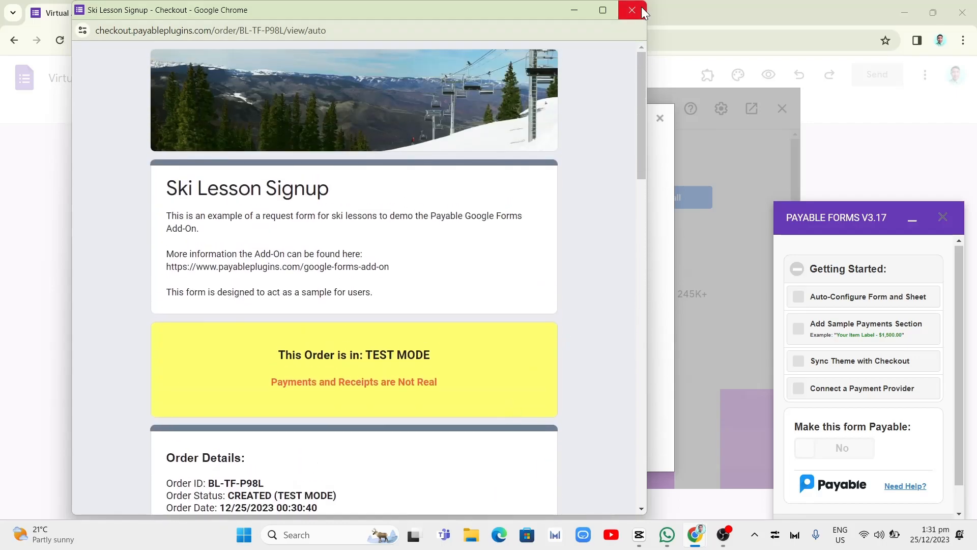
click(641, 10)
- Dismiss the Payable Forms welcome guide and the add-on installation notice
scroll(573, 326, down, 1)
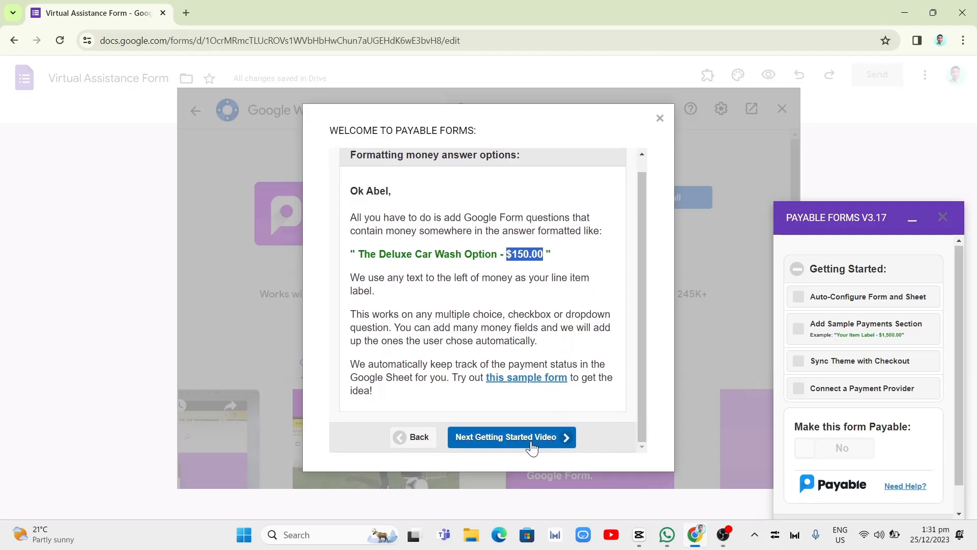
click(660, 118)
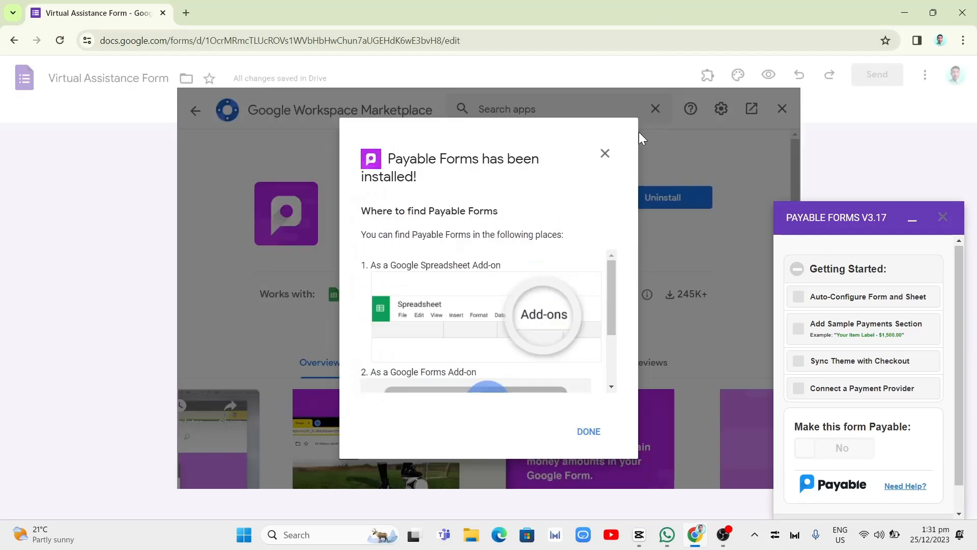
click(589, 432)
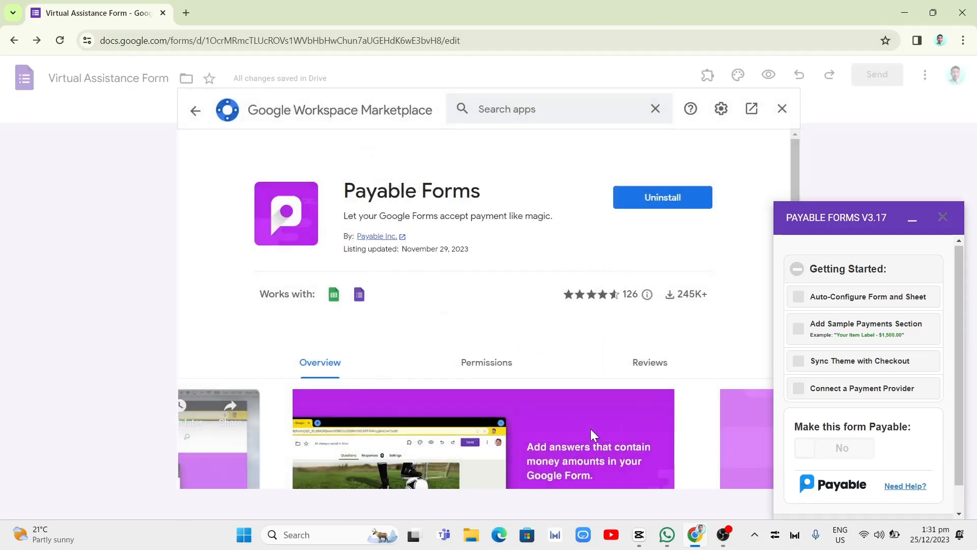
- Auto-configure the form and sheet, close the Marketplace, and view the connected response sheet before returning to the form
click(799, 297)
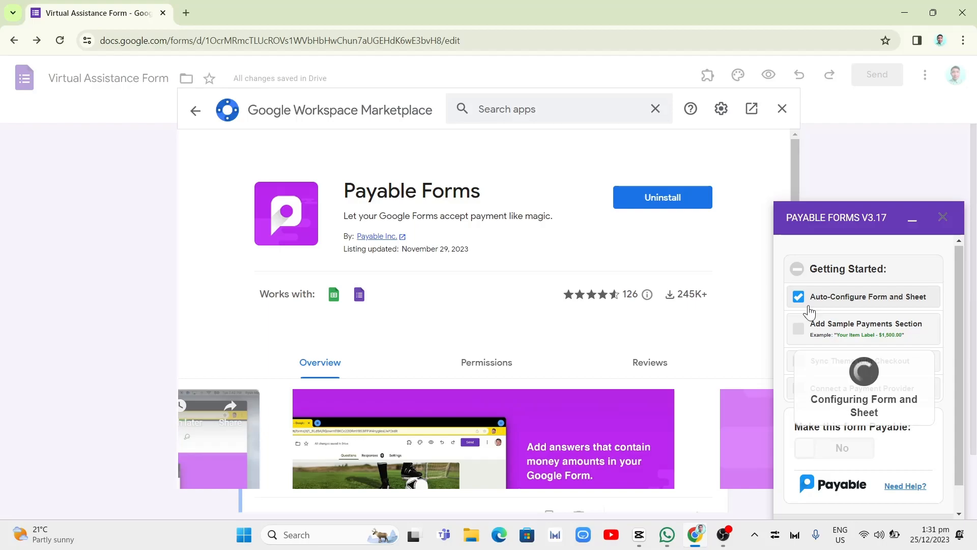
click(781, 110)
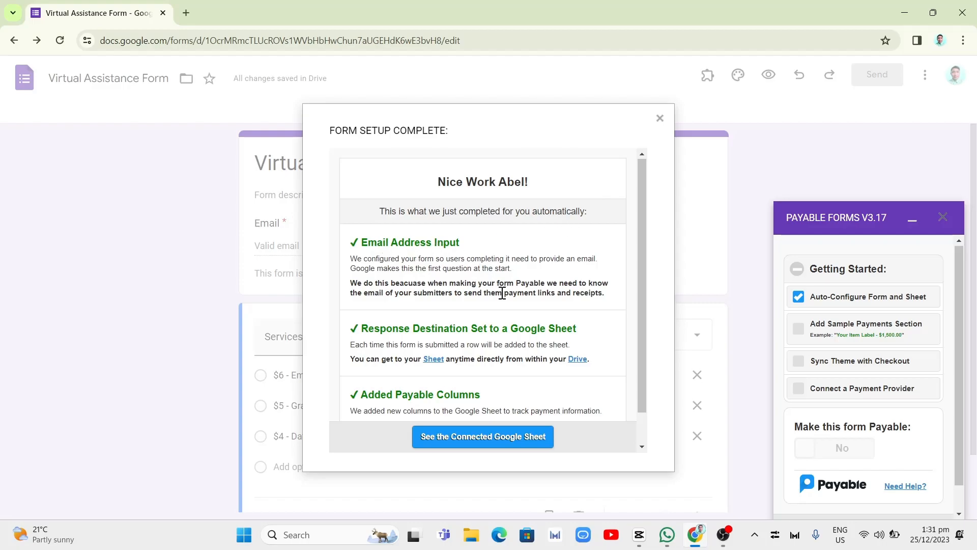
scroll(502, 293, down, 1)
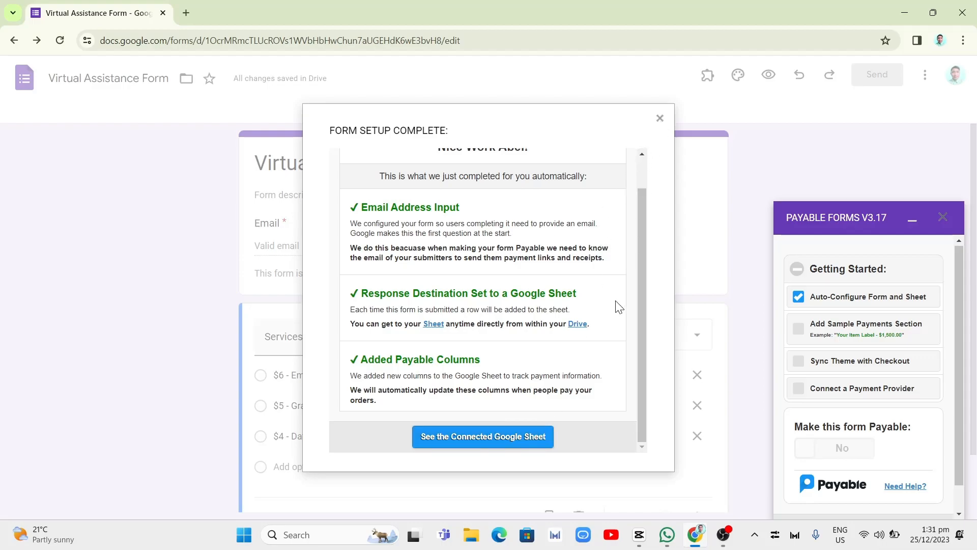
click(503, 448)
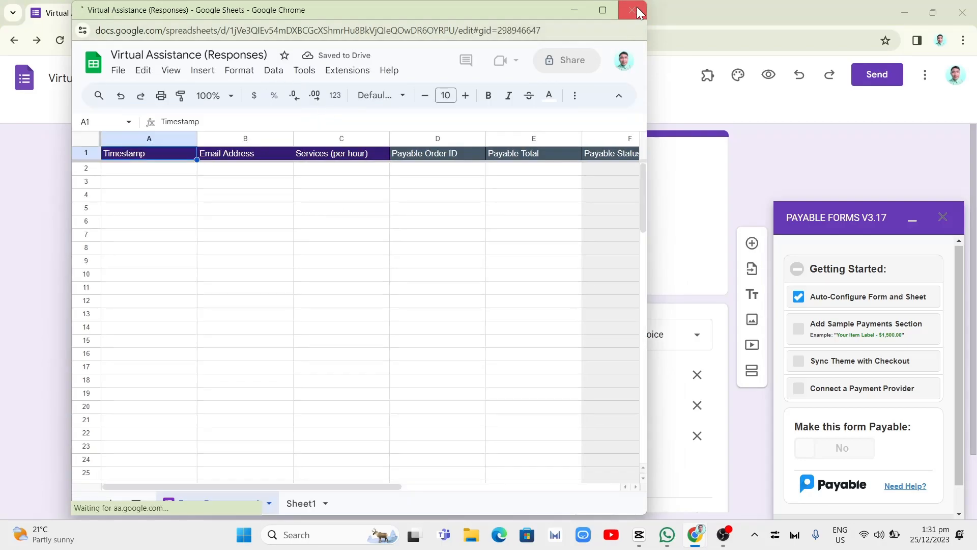
click(634, 9)
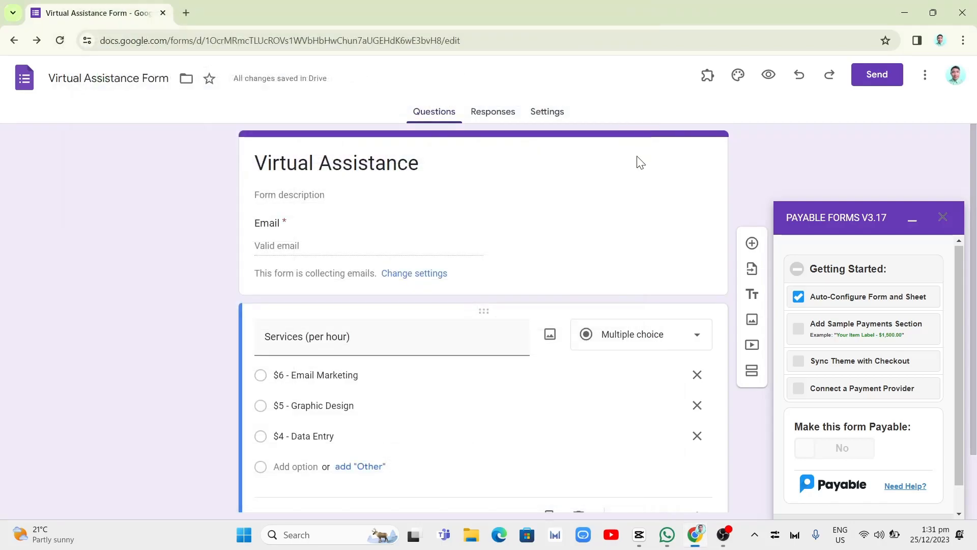
- Start connecting PayPal Standard as the payment provider and continue with the prefilled account email and country United States
click(801, 389)
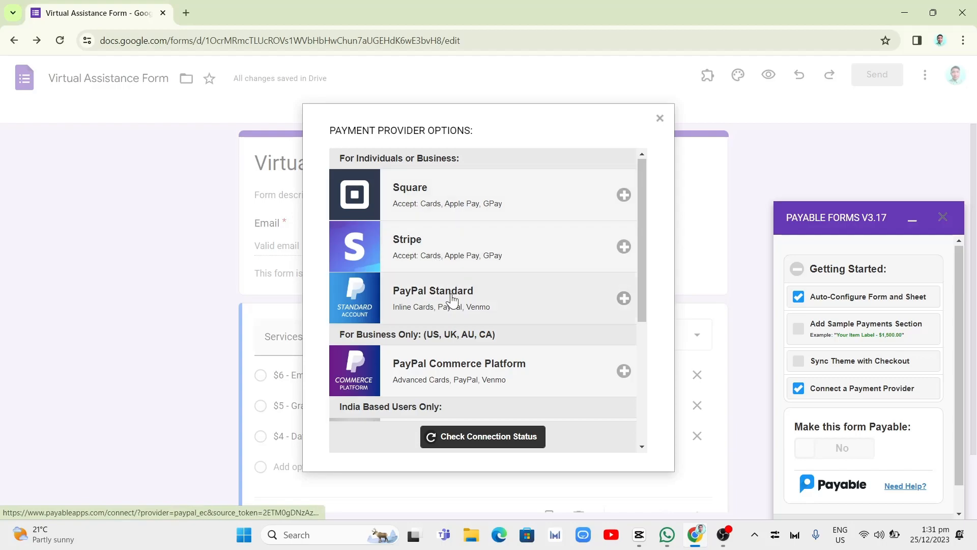
click(448, 309)
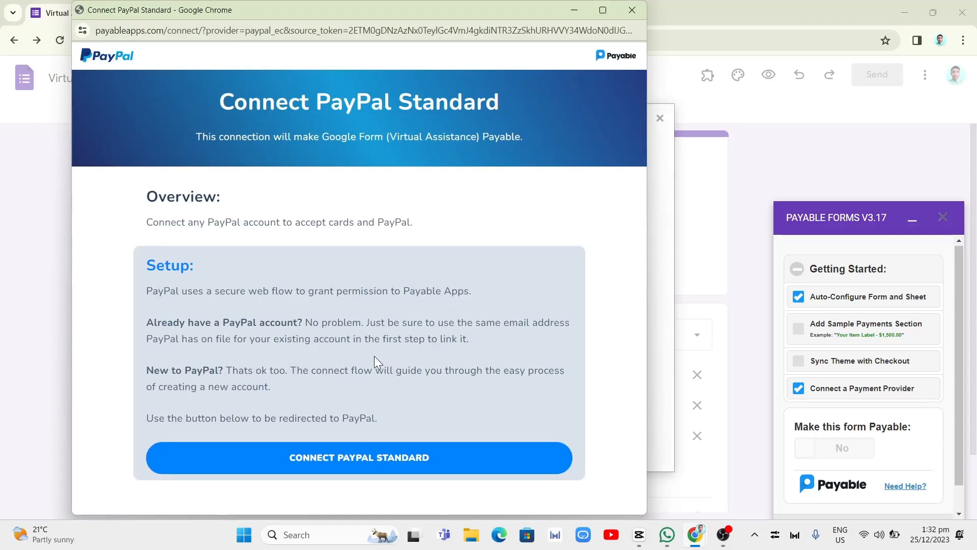
click(348, 471)
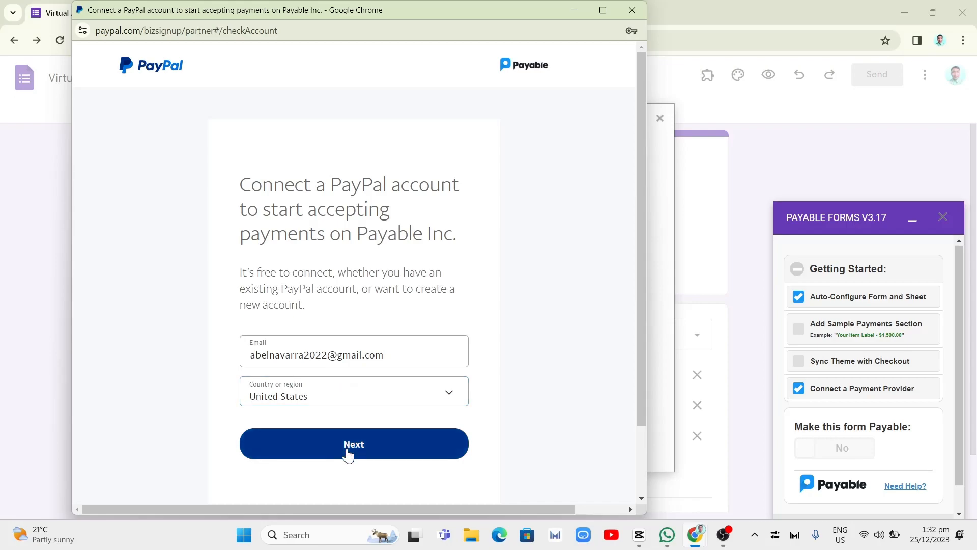
click(348, 454)
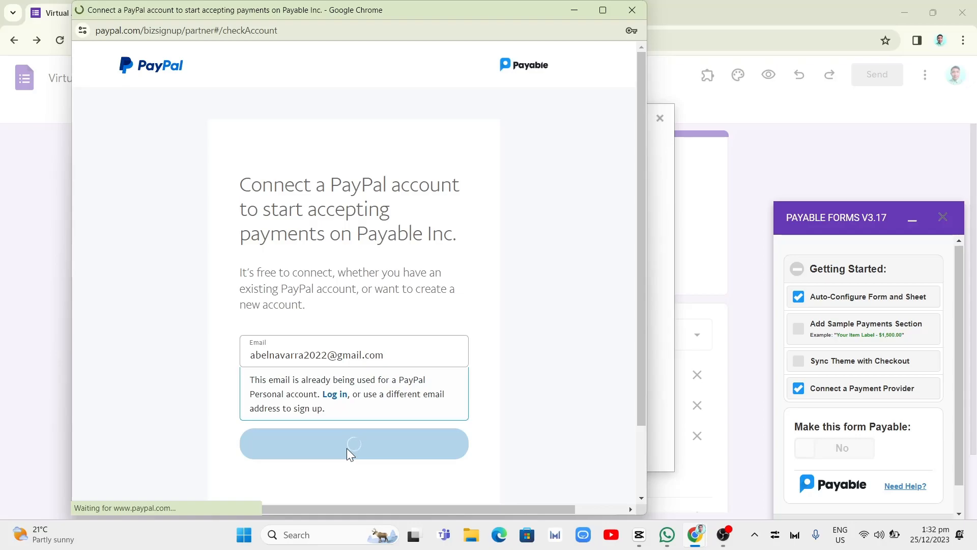
- Log in to PayPal with the saved account password, entering the Windows Security PIN to fill it
click(339, 268)
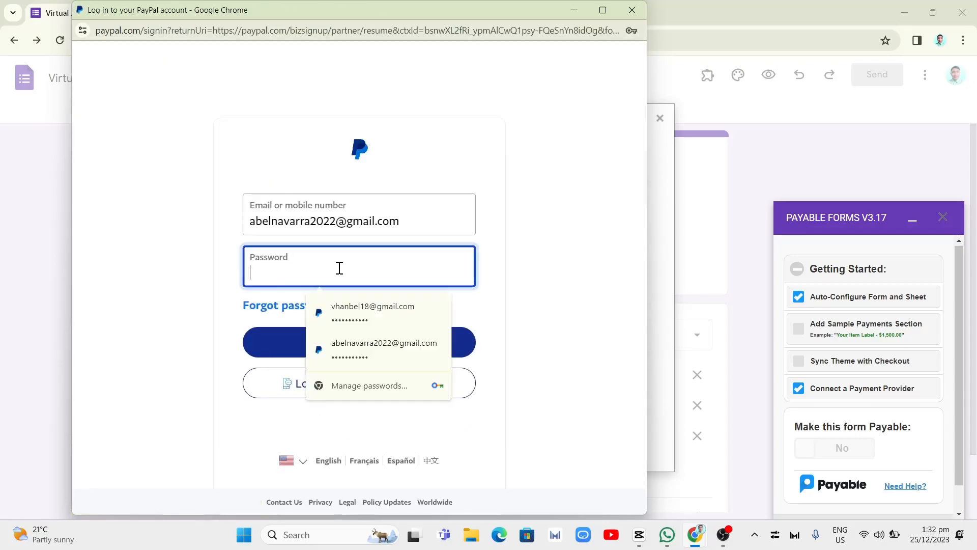
click(324, 312)
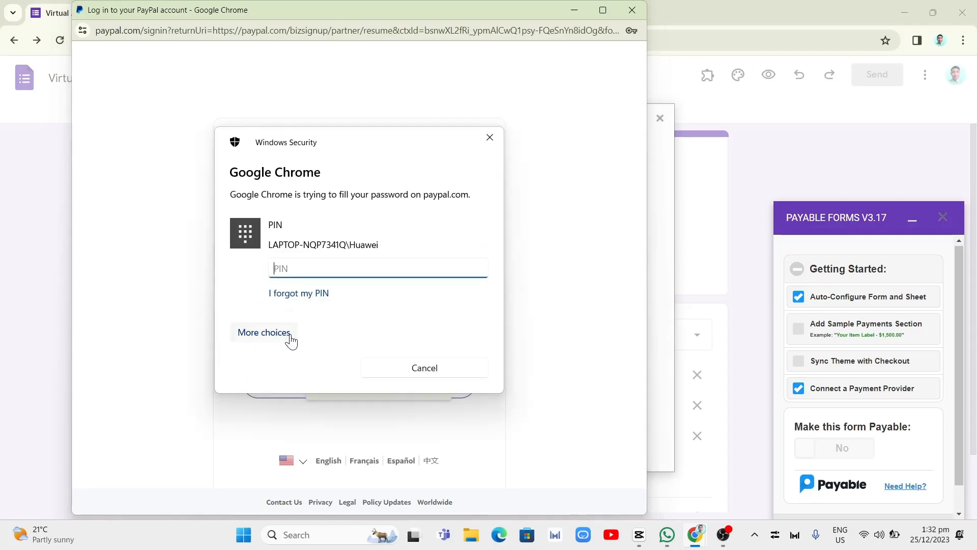
text(**)
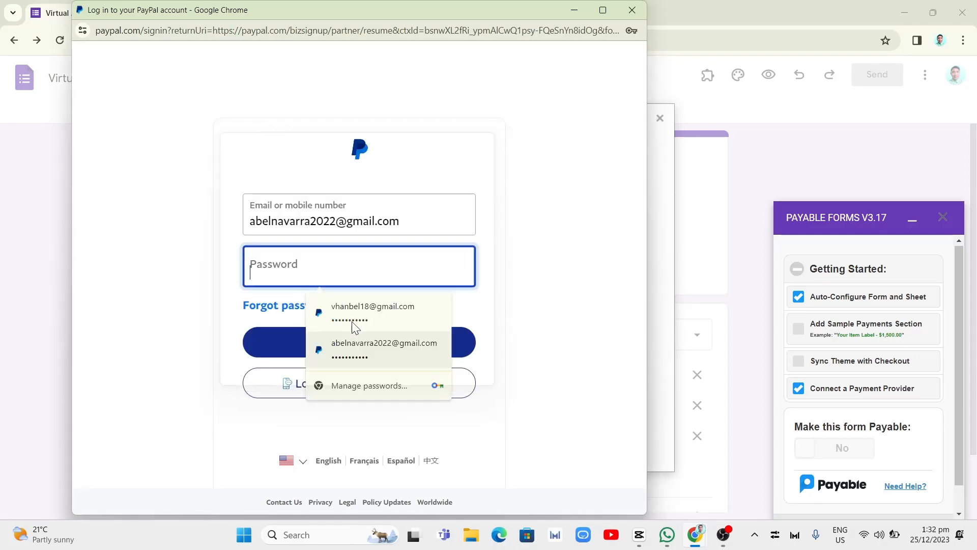
click(370, 336)
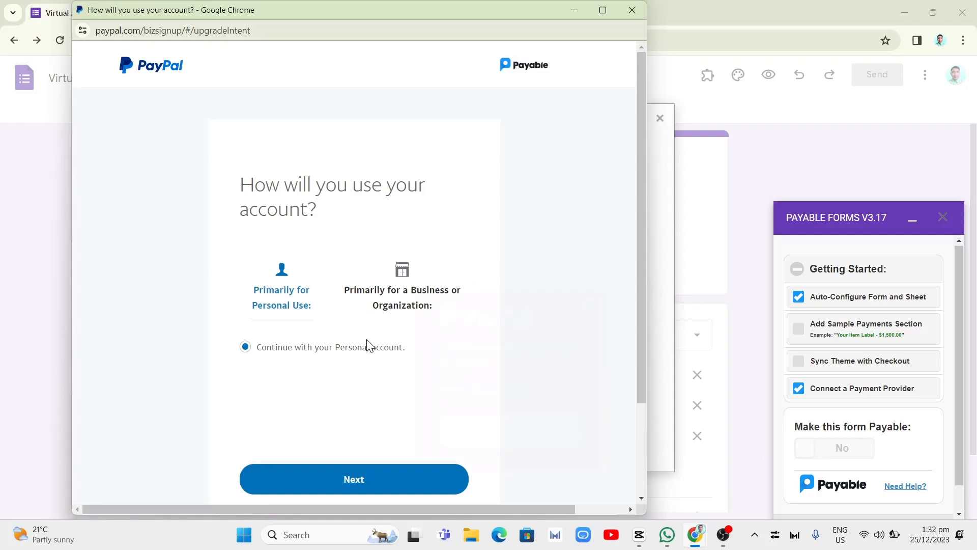
- Continue with the personal PayPal account, grant Payable Inc. the requested permissions and go back to Payable
click(590, 306)
click(323, 479)
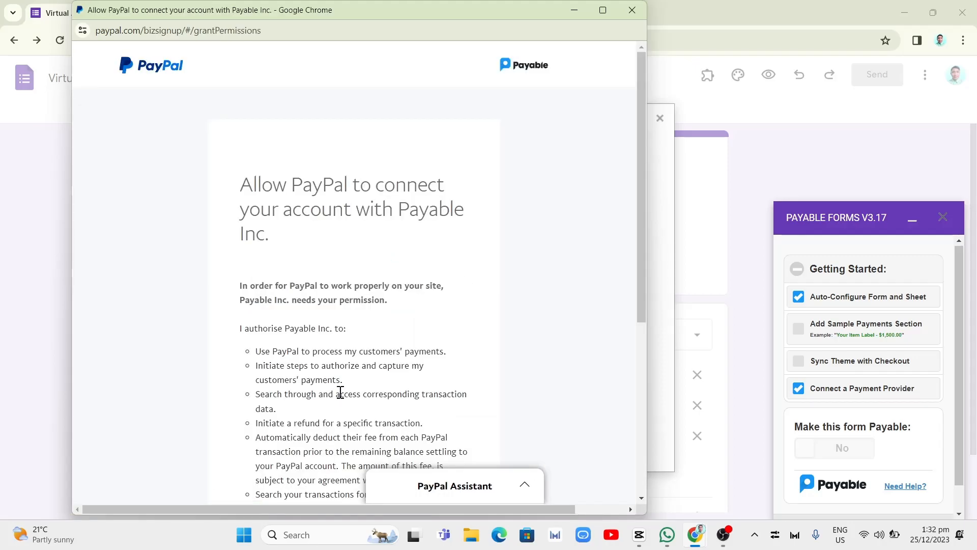
scroll(338, 392, down, 5)
scroll(338, 396, up, 2)
scroll(429, 165, up, 3)
scroll(445, 310, down, 5)
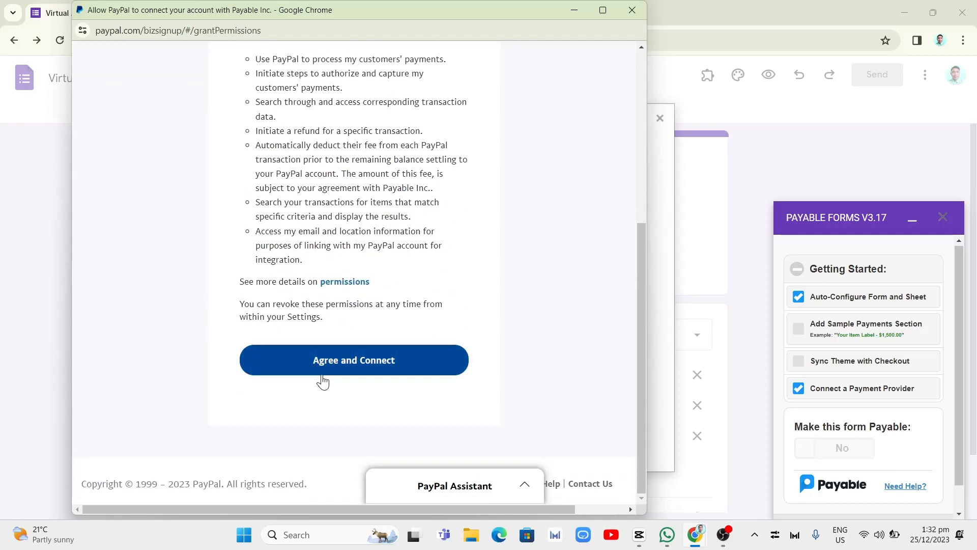
click(348, 360)
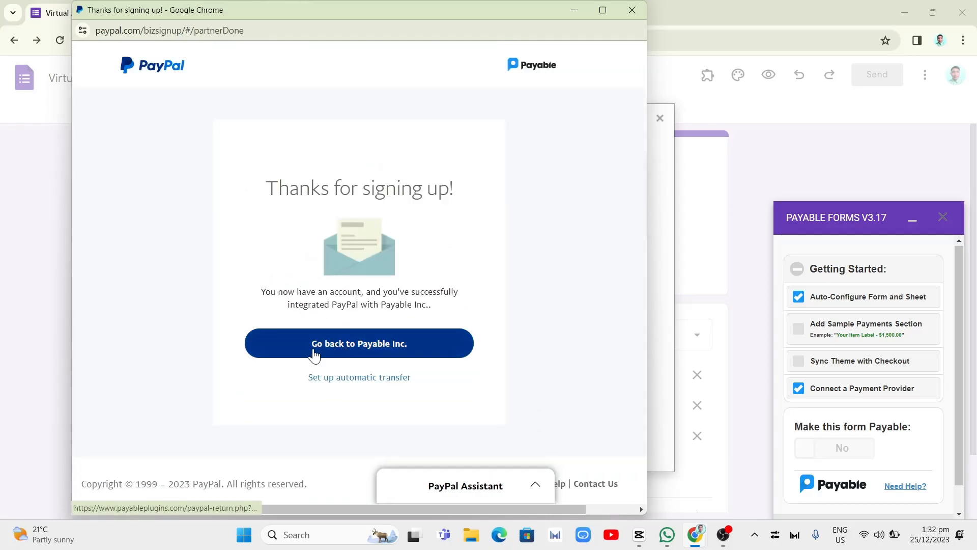
click(348, 348)
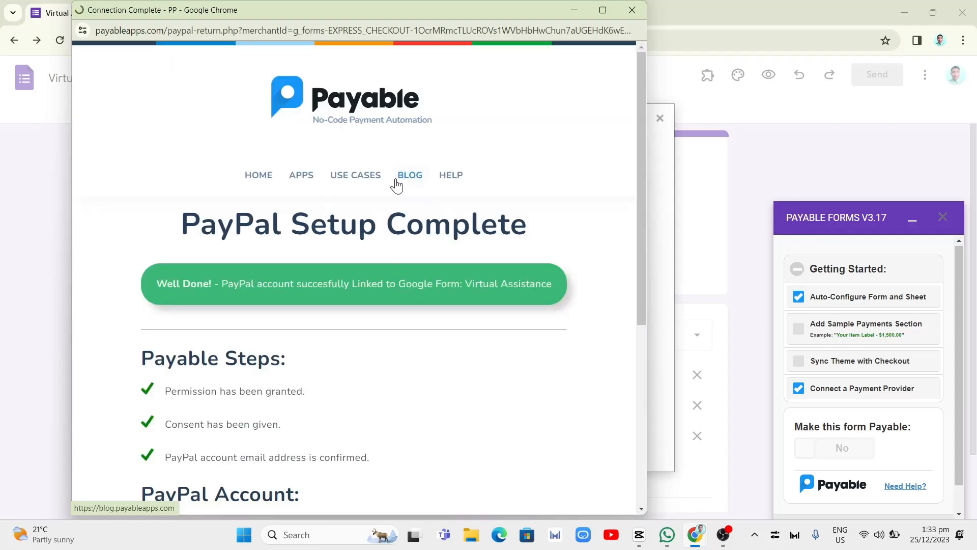
- Close the PayPal setup page, check the payment provider's connection status, and dismiss the provider options
scroll(485, 346, down, 2)
scroll(509, 357, down, 4)
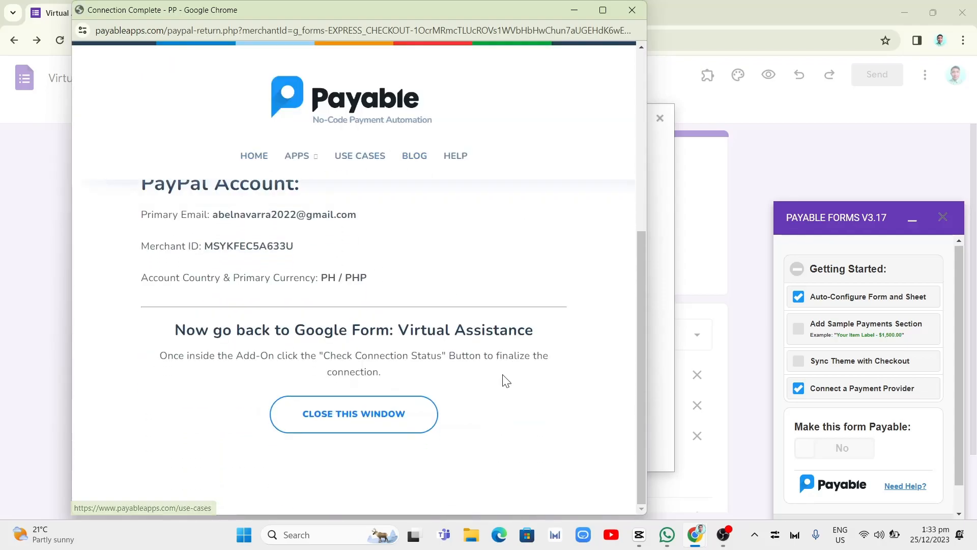
click(364, 421)
click(482, 436)
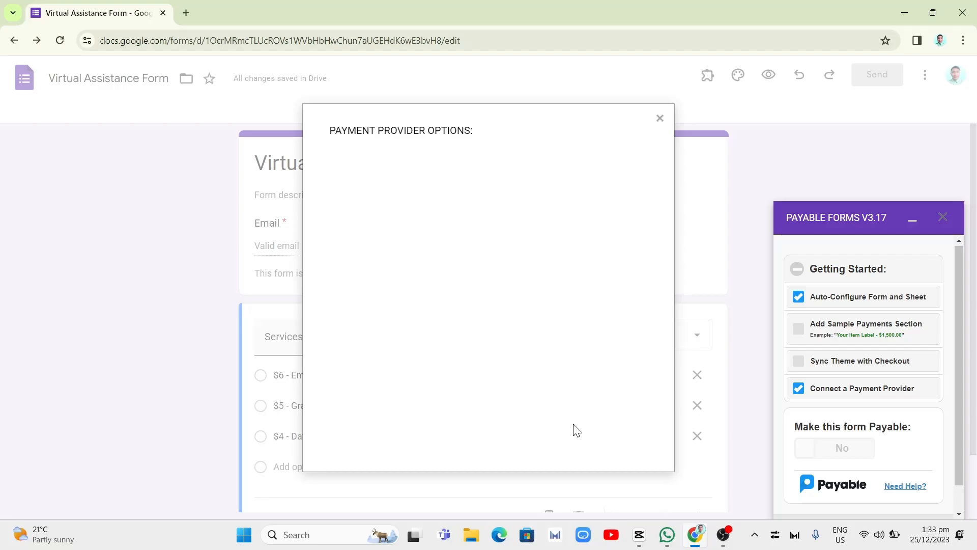
click(660, 119)
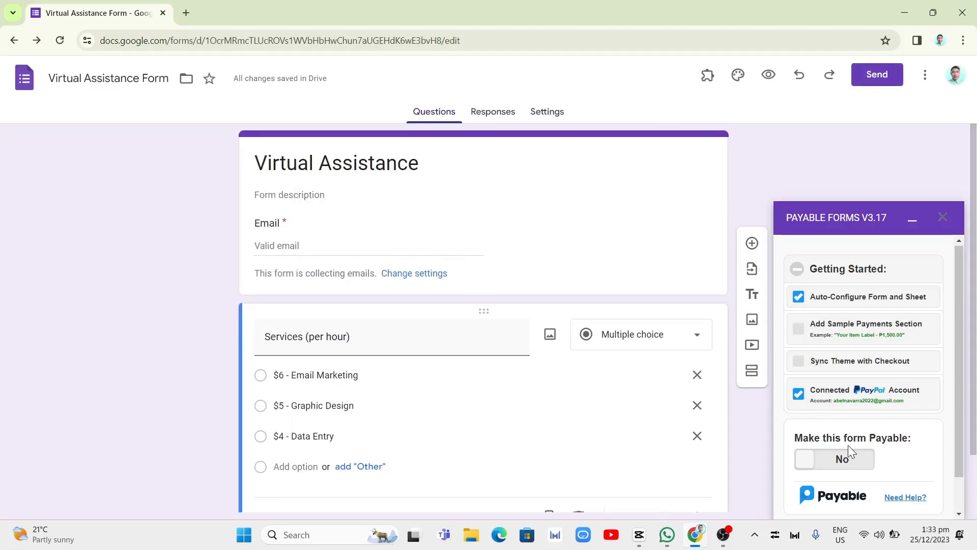
- Set Make this form Payable to Yes and review the testing mode instructions
click(840, 469)
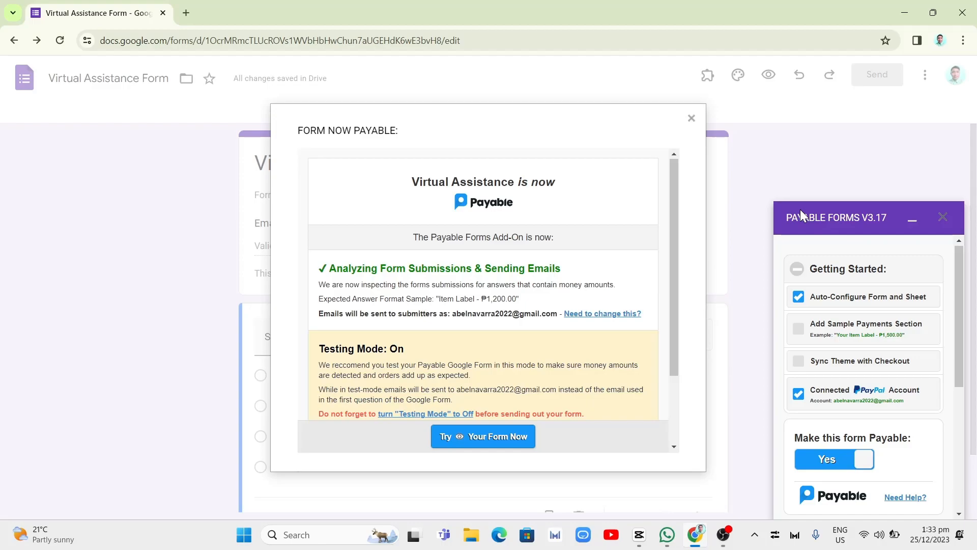
scroll(458, 312, down, 2)
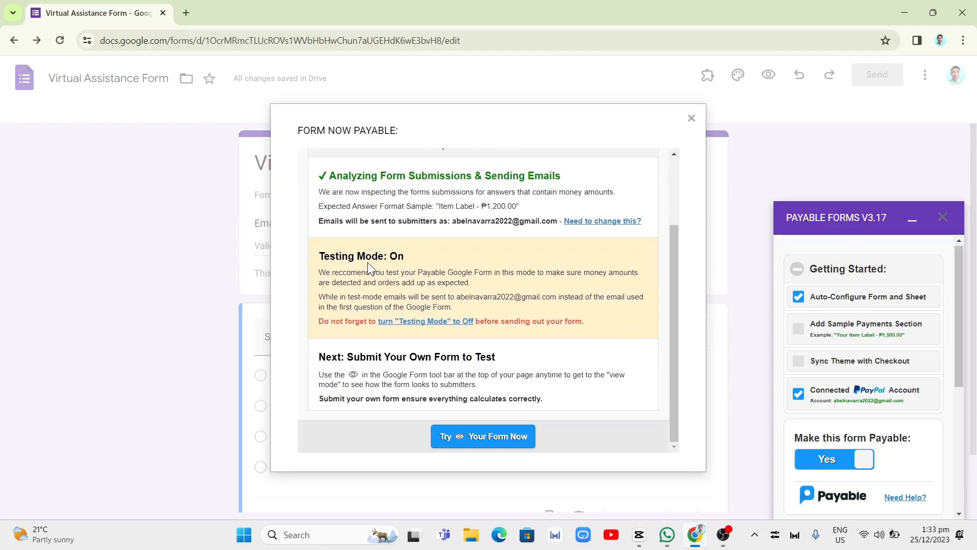
- Open the live form for testing, choose "$6 - Email Marketing", fill in the respondent's email and submit the response
drag(324, 256, 405, 256)
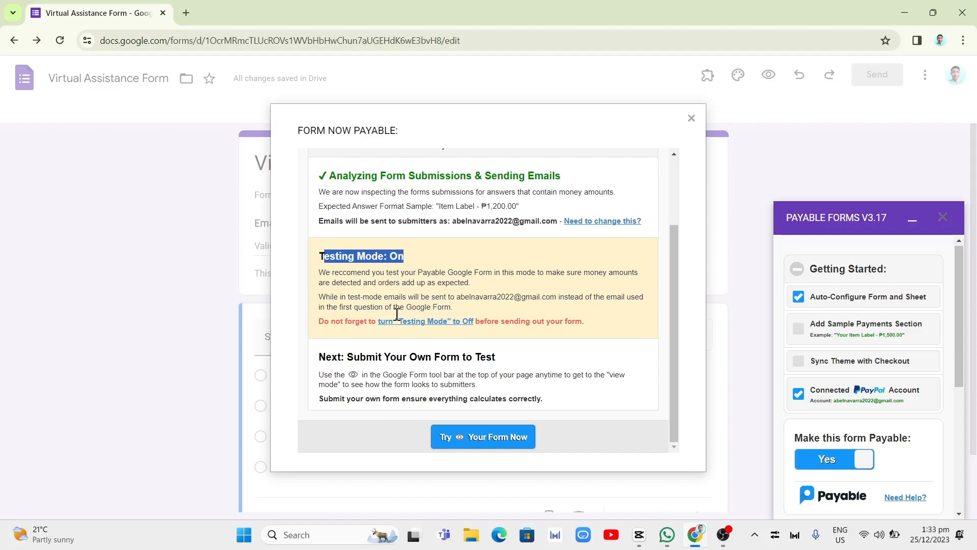
click(497, 441)
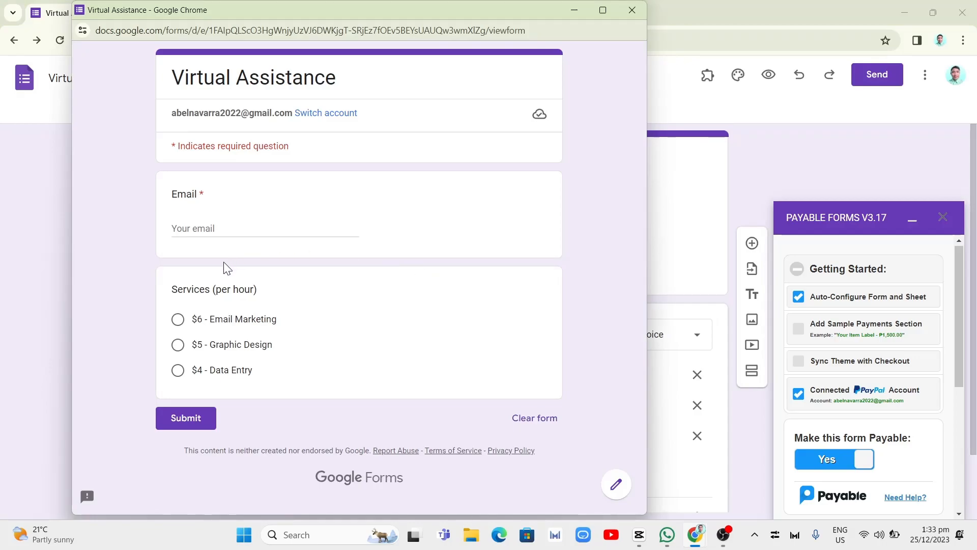
click(176, 324)
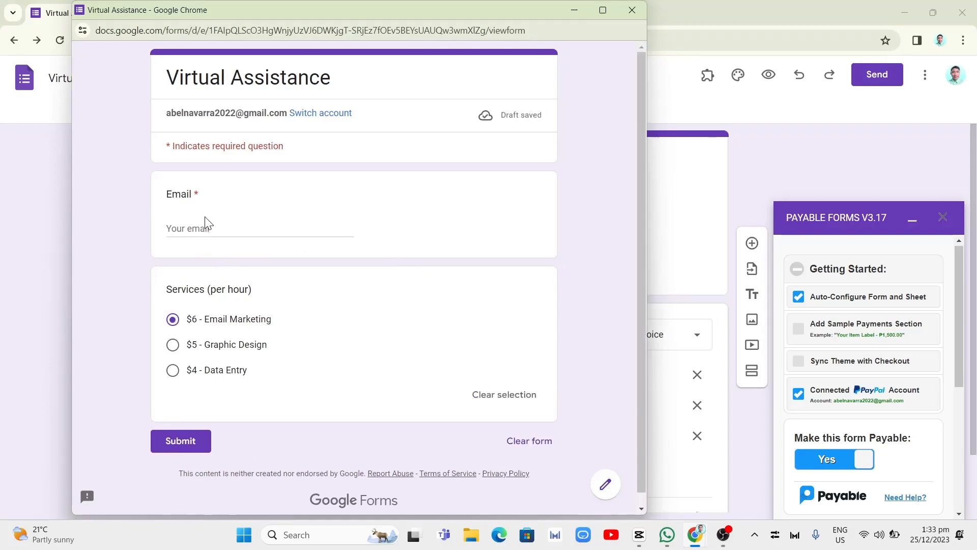
click(238, 264)
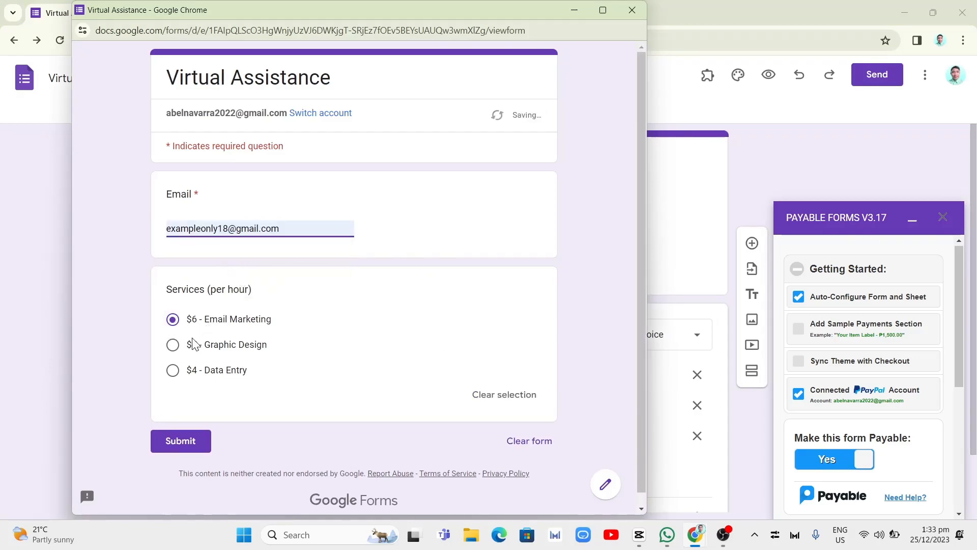
click(191, 455)
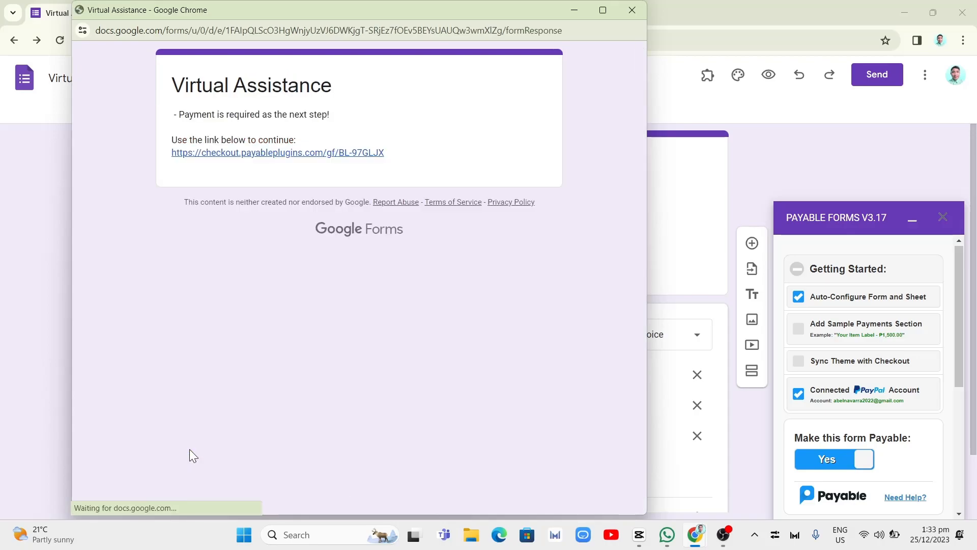
- Follow the checkout link on the submission confirmation, review the test order's details and close the checkout window
drag(178, 116, 335, 116)
click(346, 122)
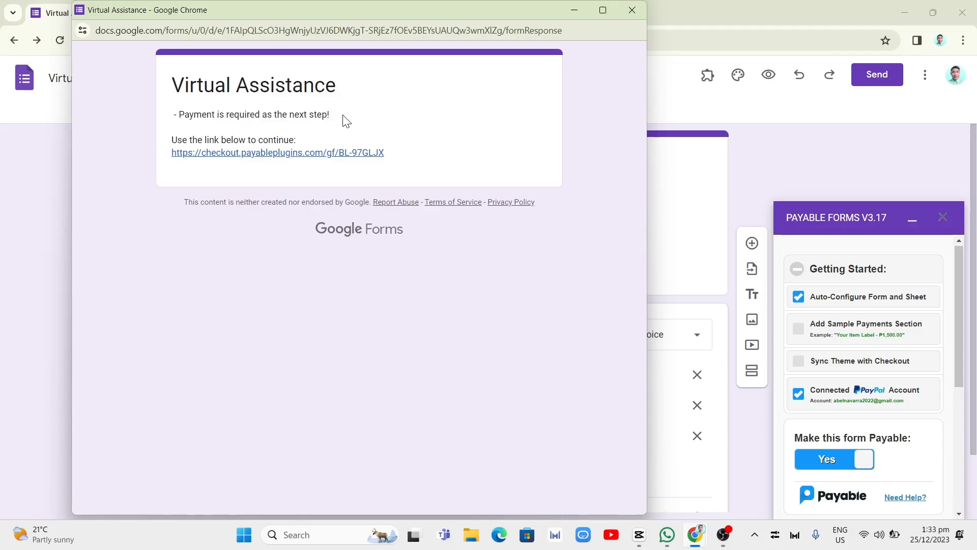
click(301, 155)
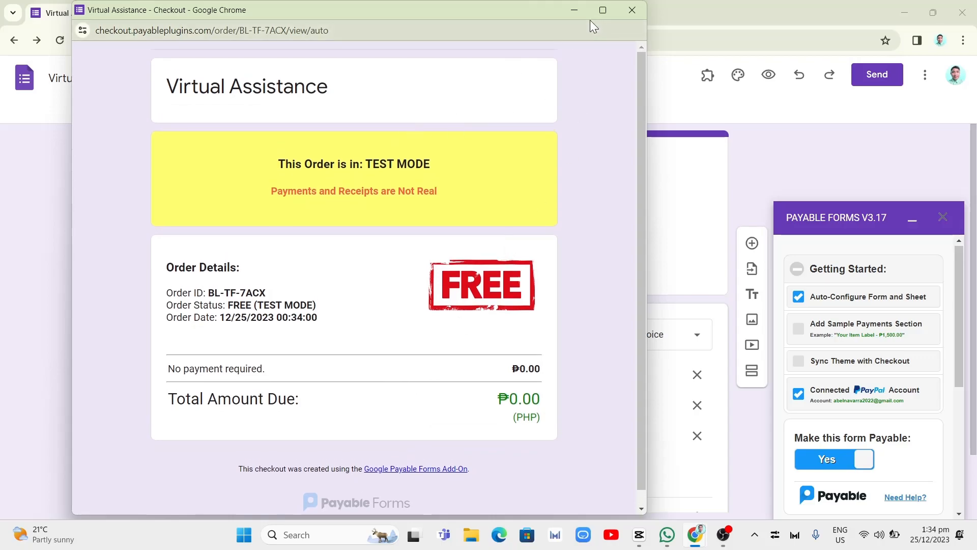
click(633, 10)
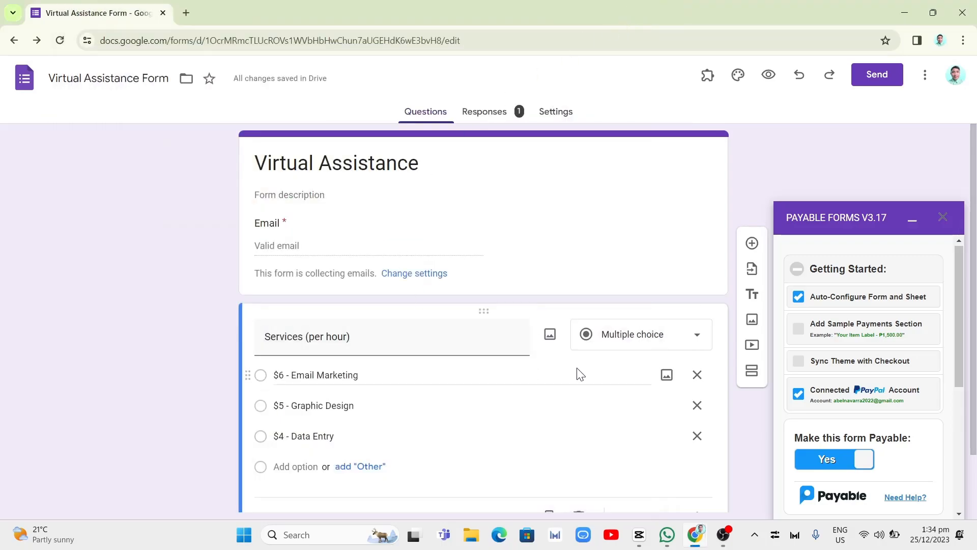
- Set Testing Mode to "Off - Real Money" in the Payable Forms configuration options
scroll(833, 346, down, 5)
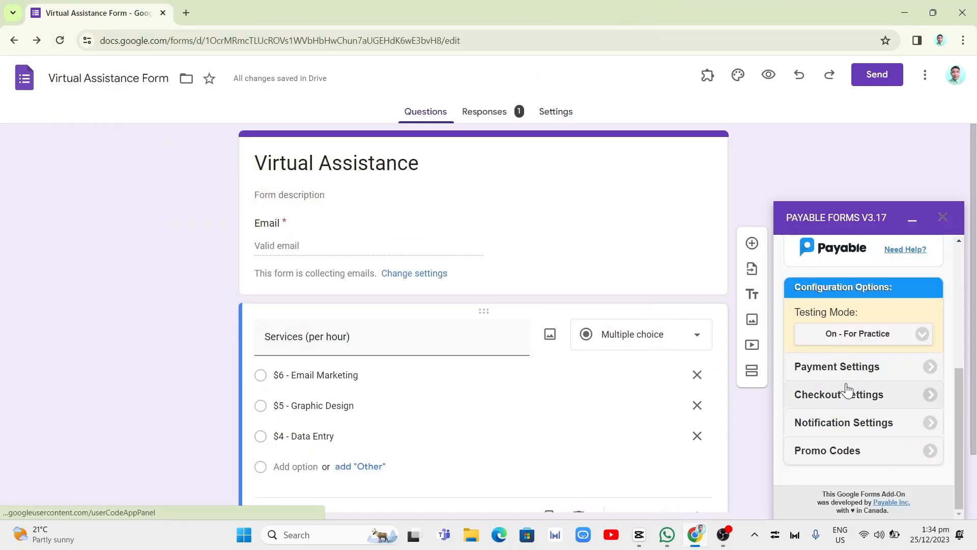
scroll(849, 401, up, 2)
scroll(852, 387, down, 2)
click(859, 336)
click(851, 358)
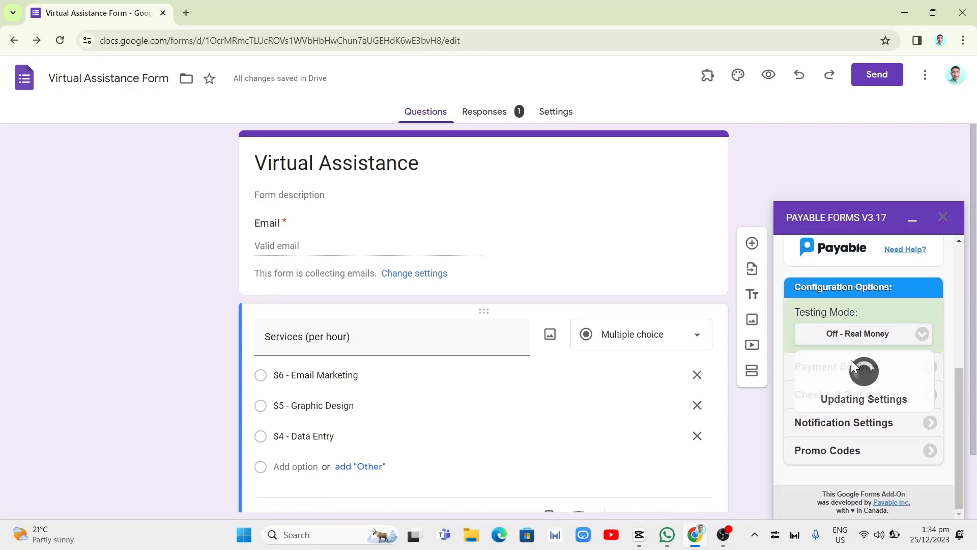